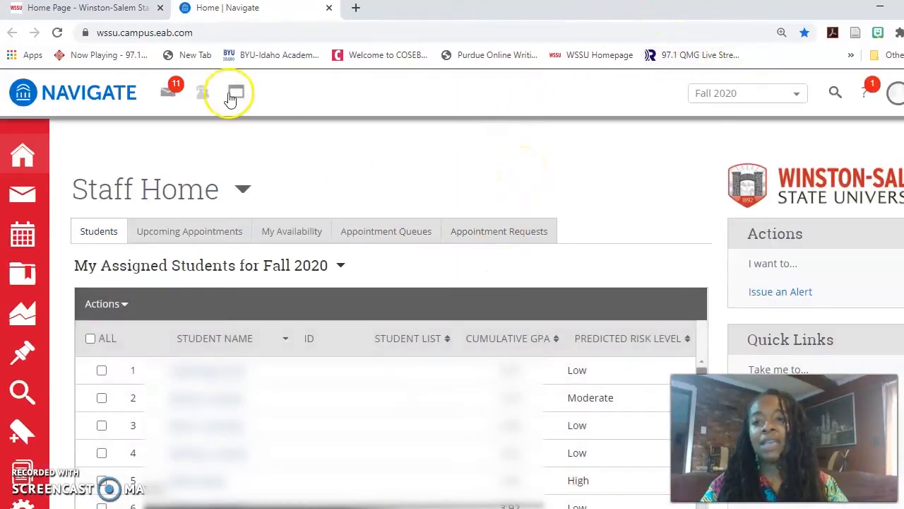
# Close the old Navigate tab and relaunch EAB Navigate from the Winston-Salem State University home page
pyautogui.click(113, 8)
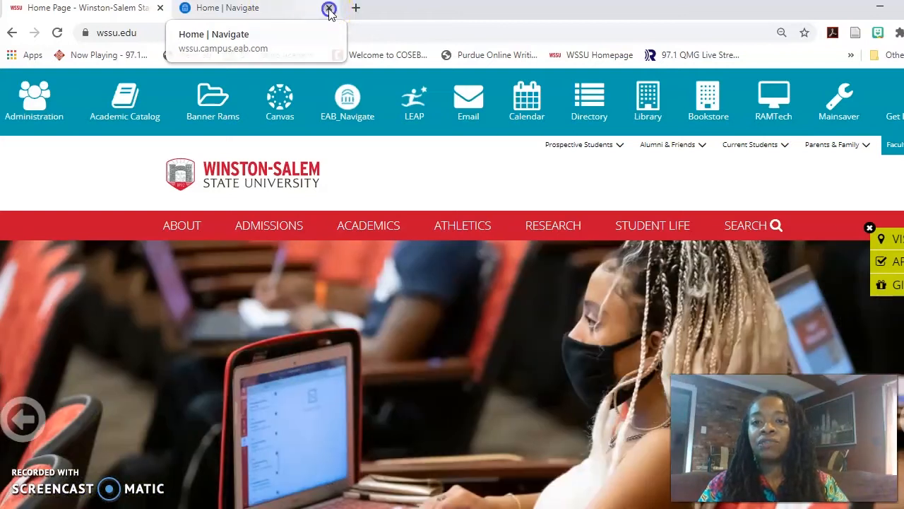
pyautogui.click(329, 8)
pyautogui.click(347, 97)
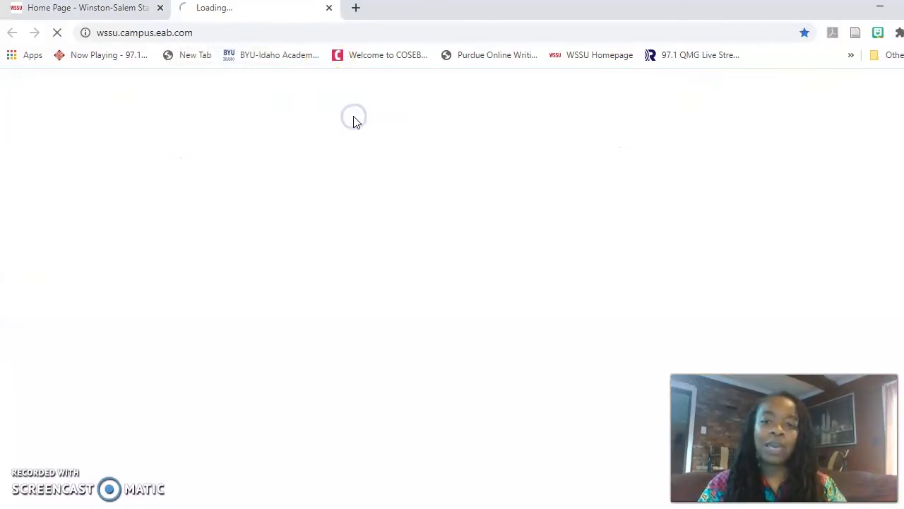
pyautogui.click(485, 197)
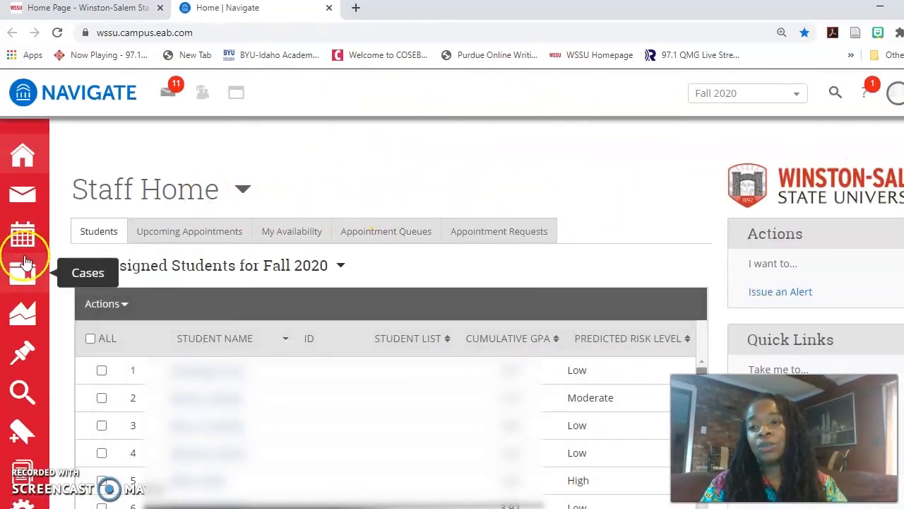
pyautogui.click(26, 242)
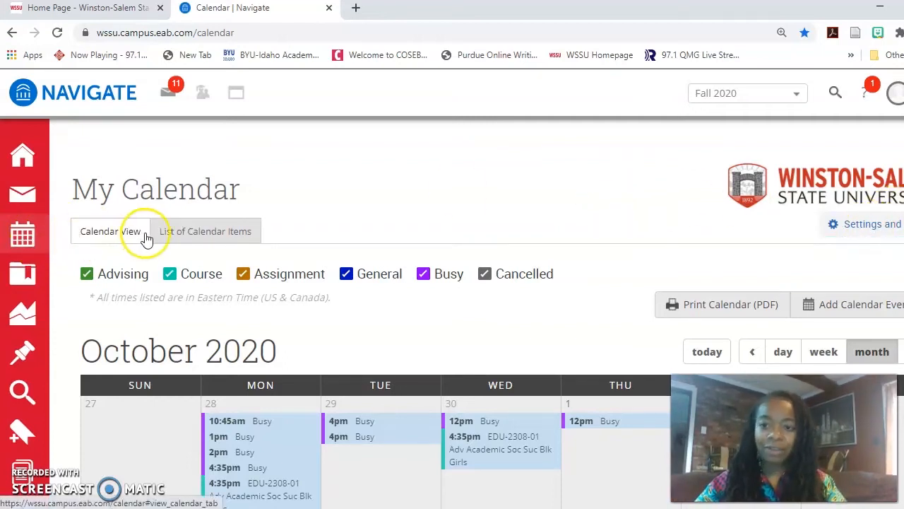
# Open the calendar's Settings and Sync page for the linked Office 365 calendar
pyautogui.click(847, 233)
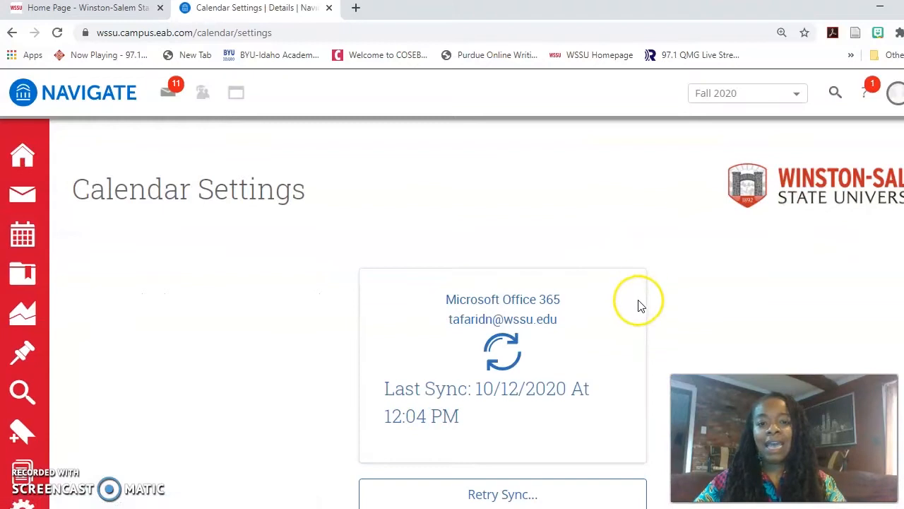
# Review the Office 365 Retry Sync and Disconnect Sync options, then return to My Calendar
pyautogui.scroll(-2, 509, 346)
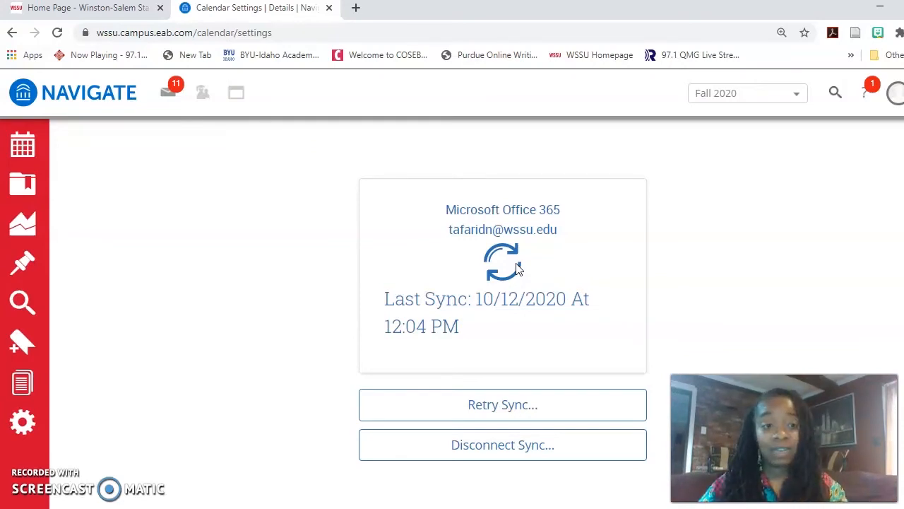
pyautogui.scroll(1, 824, 259)
pyautogui.scroll(1, 452, 313)
pyautogui.scroll(-1, 452, 313)
pyautogui.scroll(1, 452, 314)
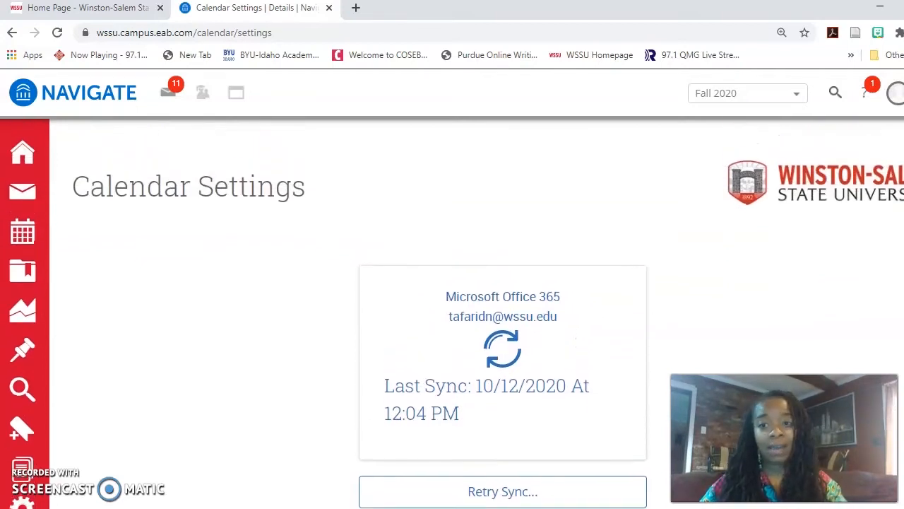
pyautogui.scroll(-3, 452, 314)
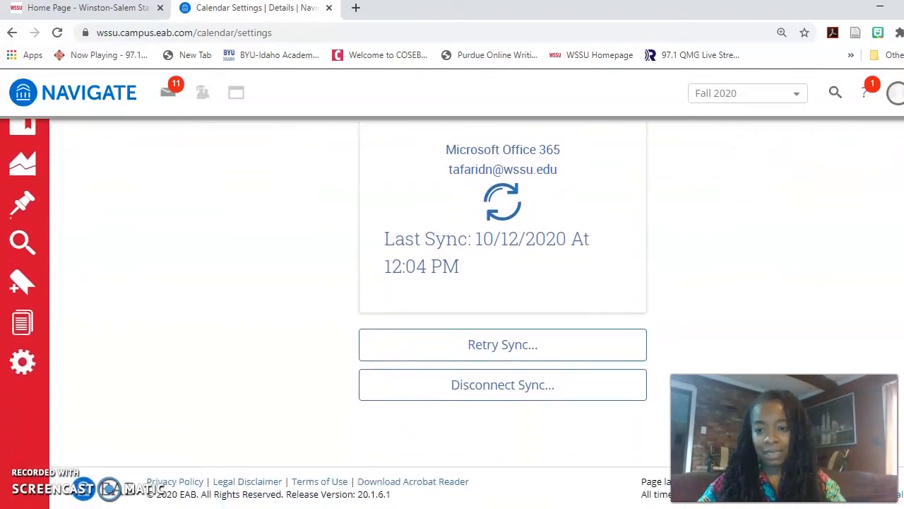
pyautogui.scroll(3, 452, 314)
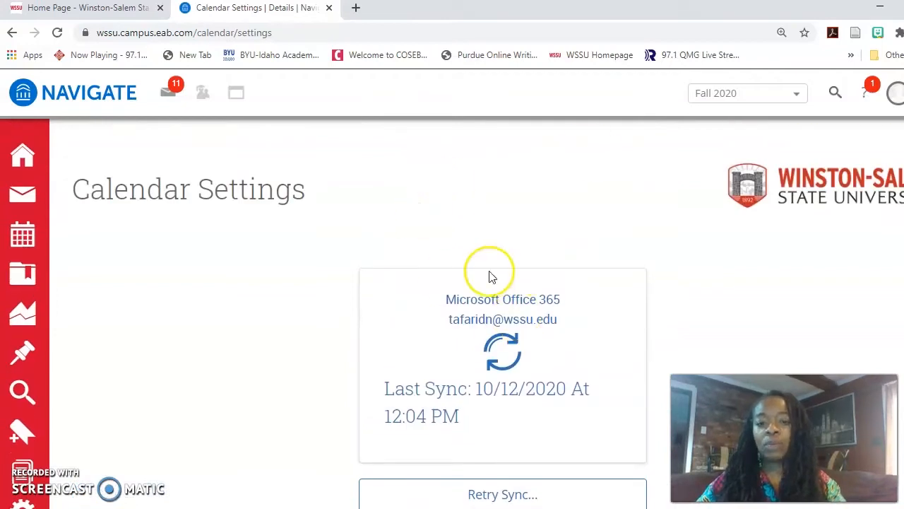
pyautogui.click(17, 249)
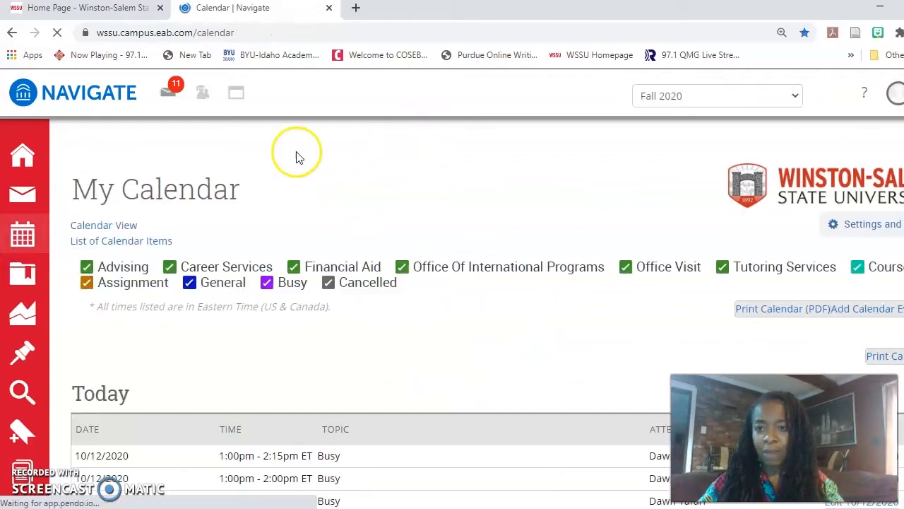
# Browse the October 2020 month view and inspect the details of mid-October Advising appointments
pyautogui.scroll(-4, 493, 311)
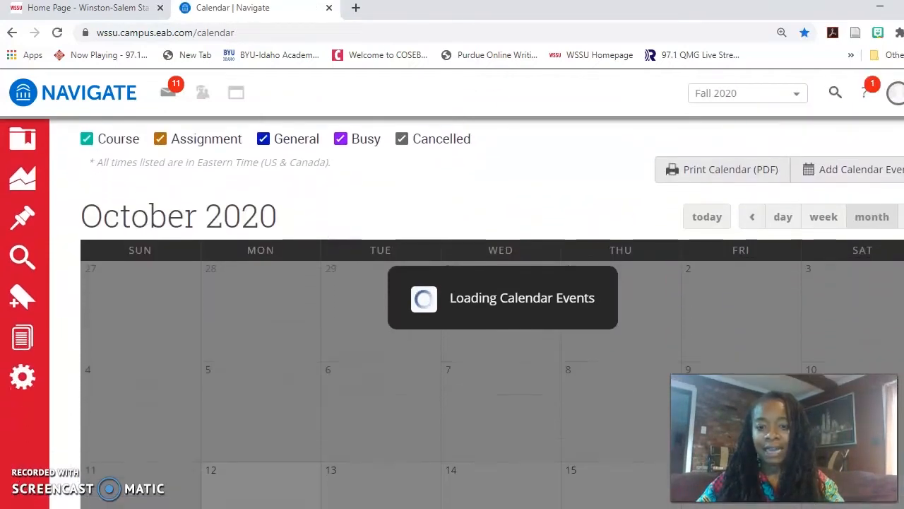
pyautogui.scroll(-1, 493, 313)
pyautogui.scroll(1, 493, 313)
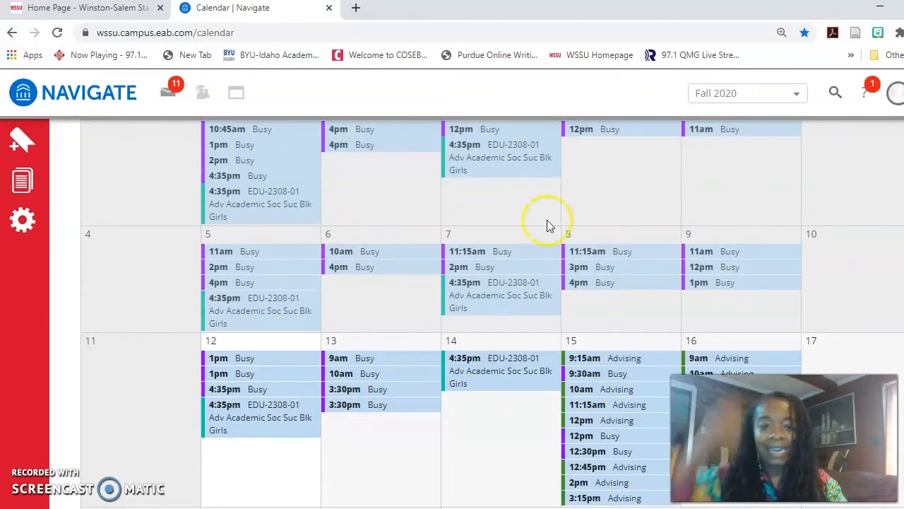
pyautogui.moveTo(485, 253)
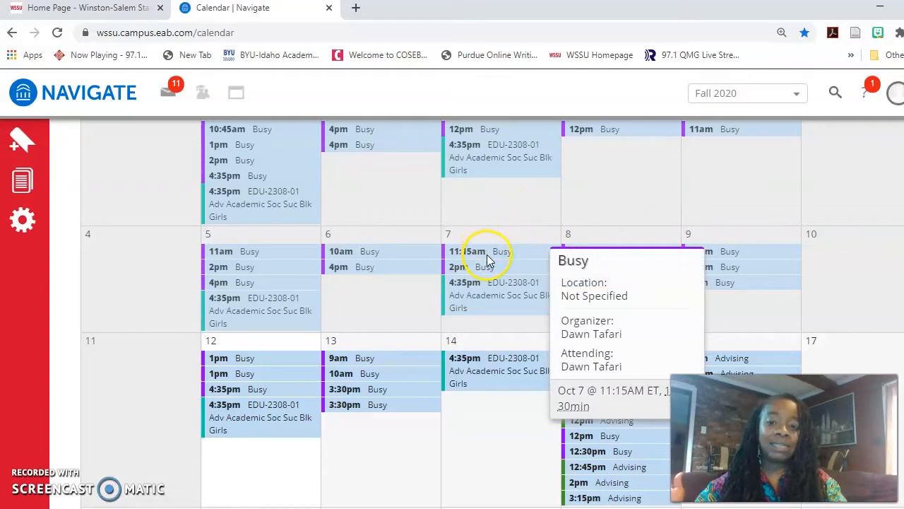
pyautogui.moveTo(510, 273)
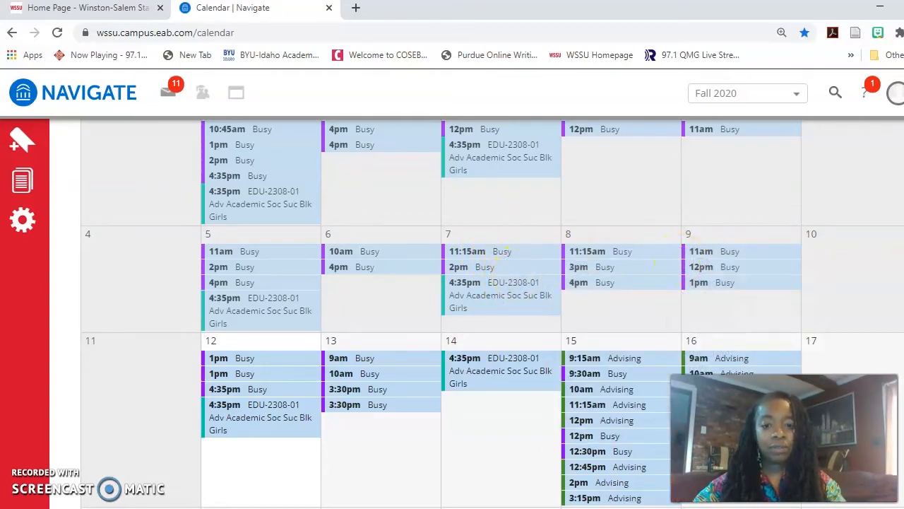
pyautogui.scroll(2, 494, 311)
pyautogui.scroll(-3, 494, 311)
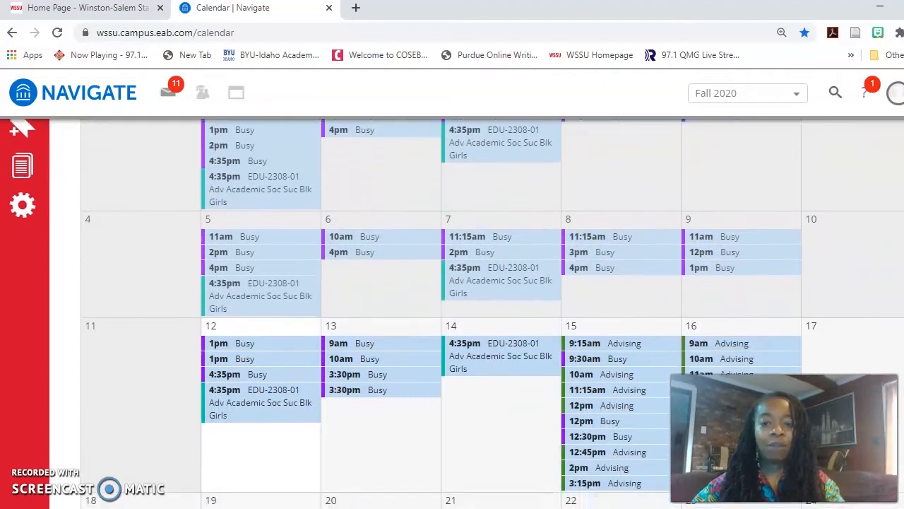
pyautogui.scroll(-3, 857, 287)
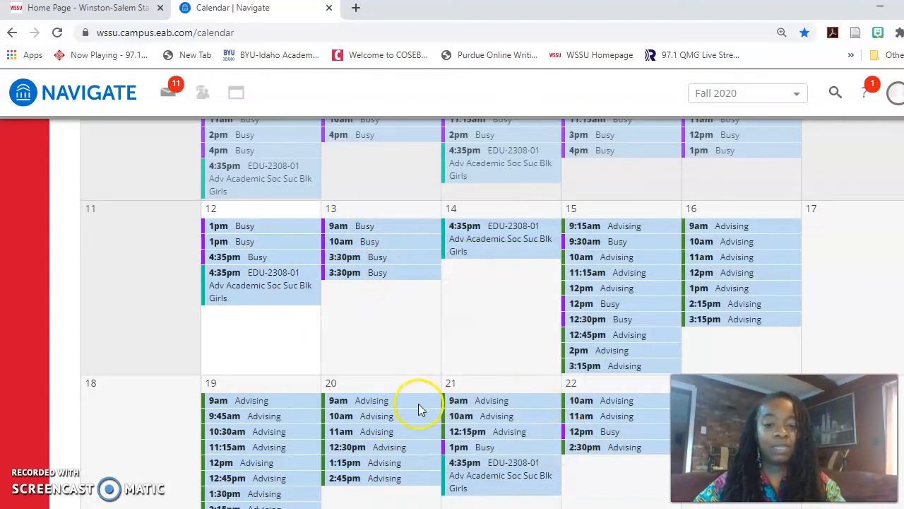
pyautogui.click(597, 232)
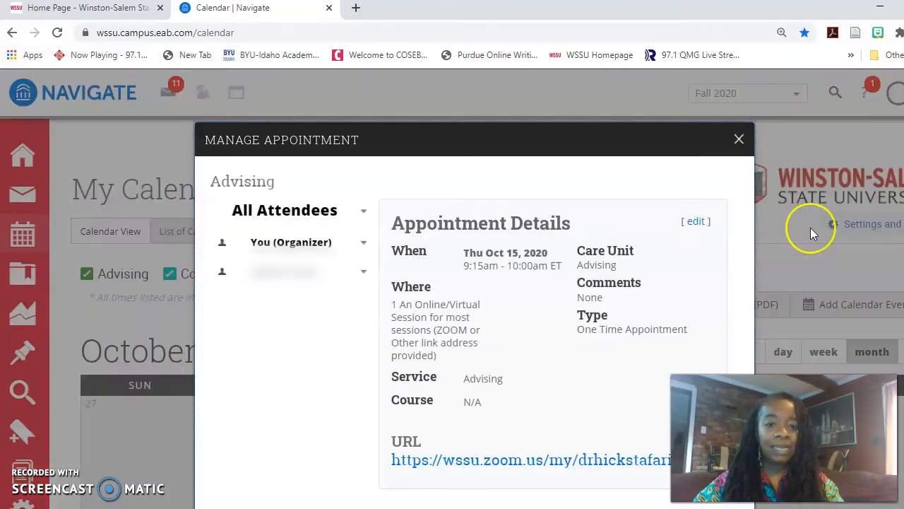
pyautogui.scroll(-1, 431, 186)
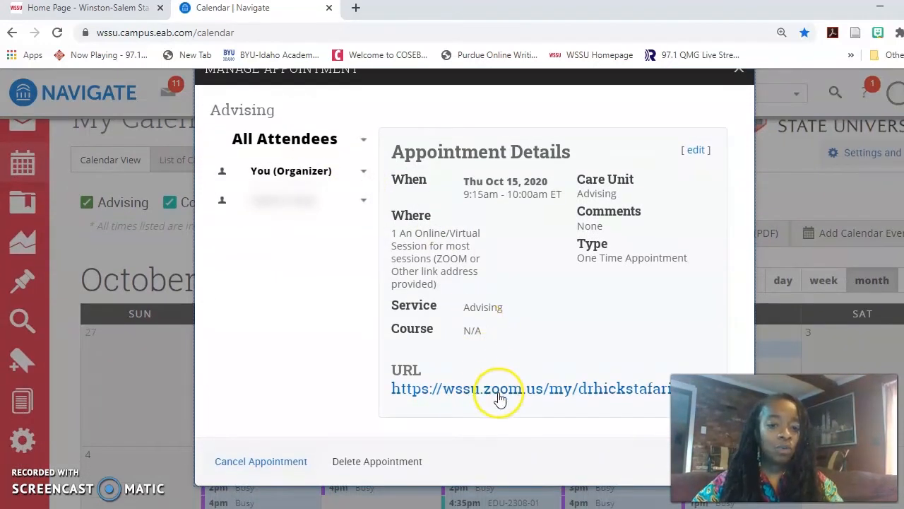
pyautogui.moveTo(393, 398); pyautogui.dragTo(674, 399)
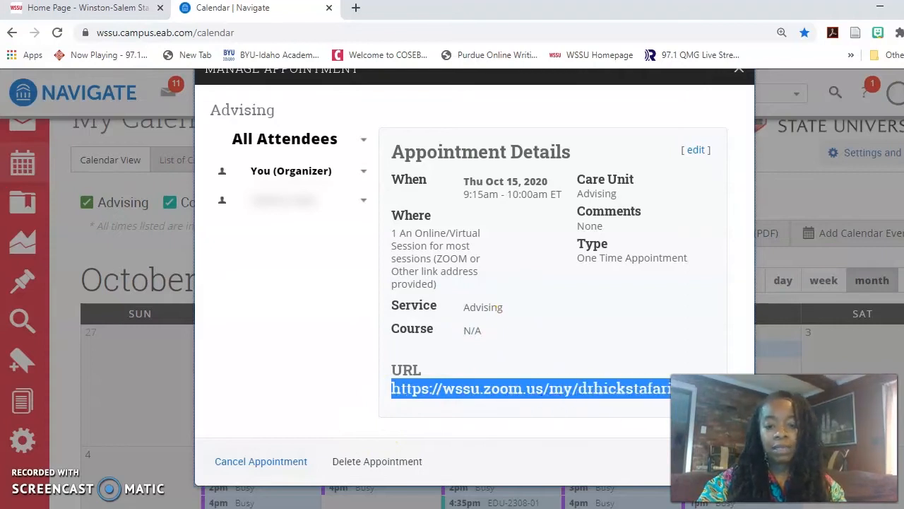
pyautogui.click(272, 322)
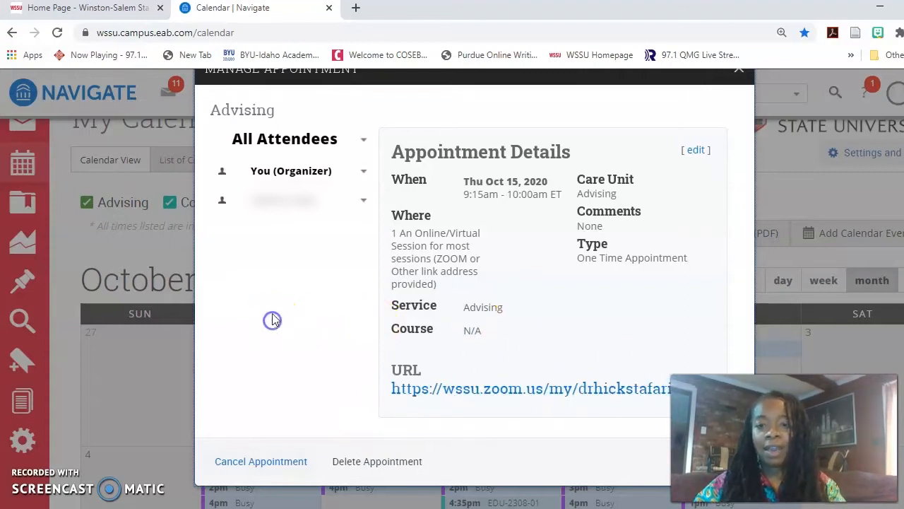
pyautogui.click(743, 77)
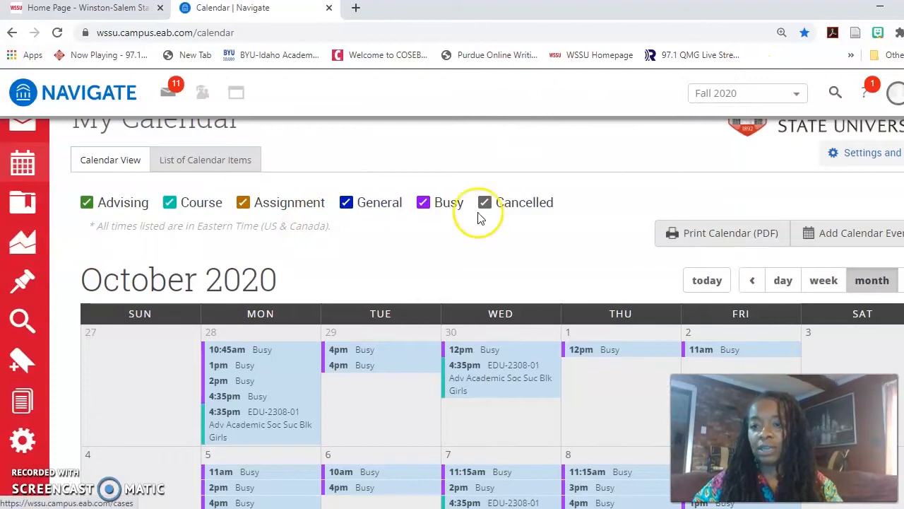
pyautogui.scroll(1, 452, 314)
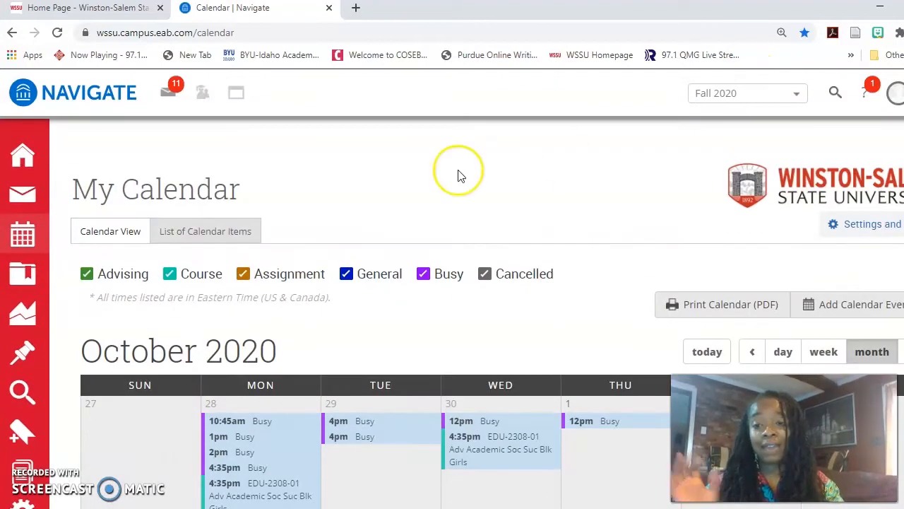
# From Staff Home, start adding a new availability under My Available Times
pyautogui.click(22, 154)
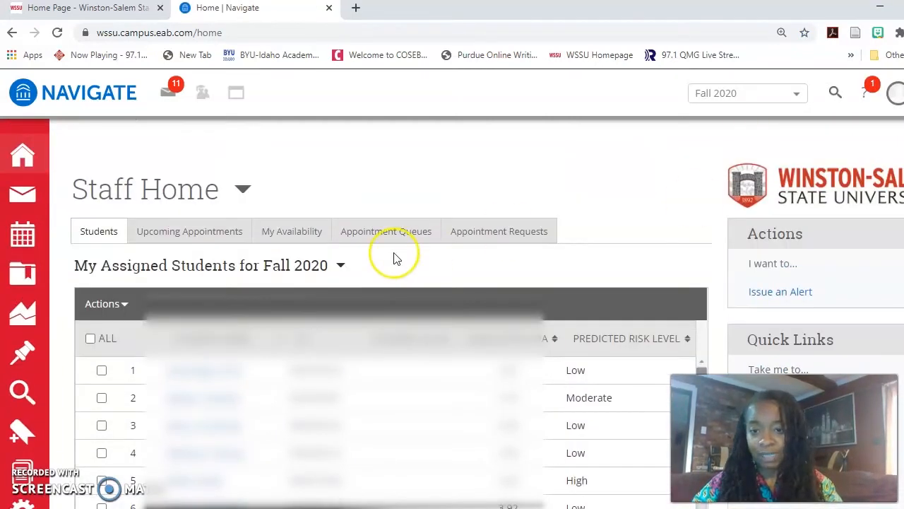
pyautogui.click(290, 233)
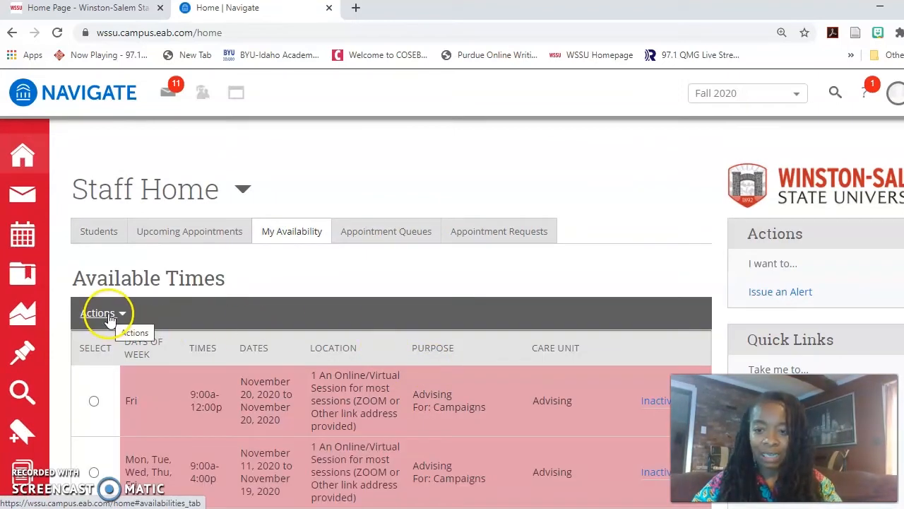
pyautogui.click(103, 313)
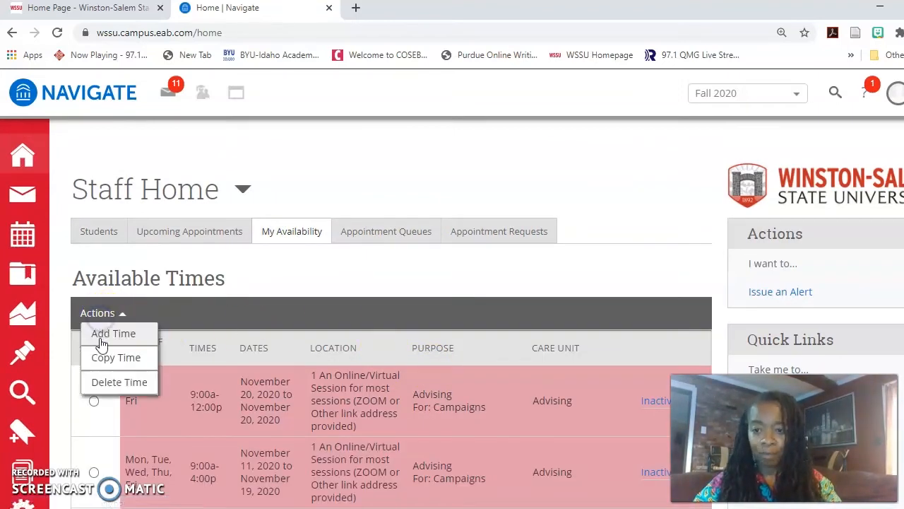
pyautogui.click(99, 332)
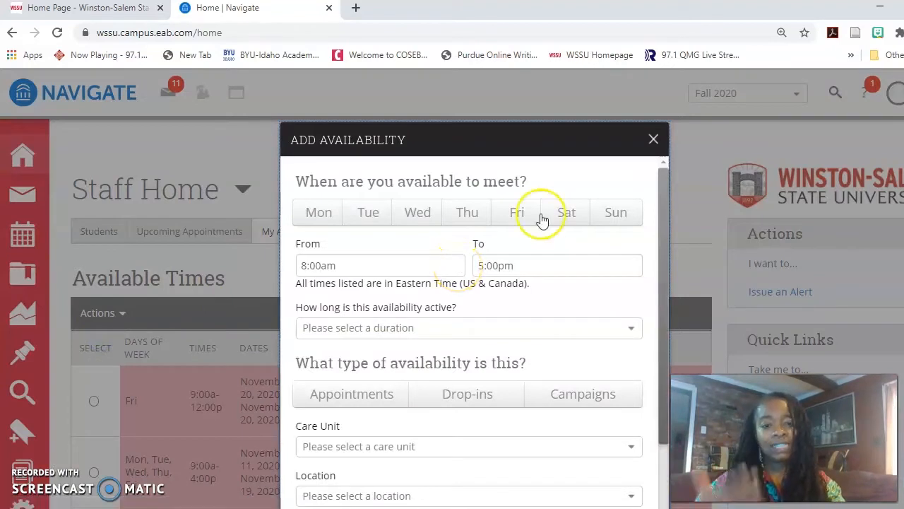
# Make the availability apply to Mondays over a range of dates, for Campaigns
pyautogui.moveTo(666, 203); pyautogui.dragTo(666, 221)
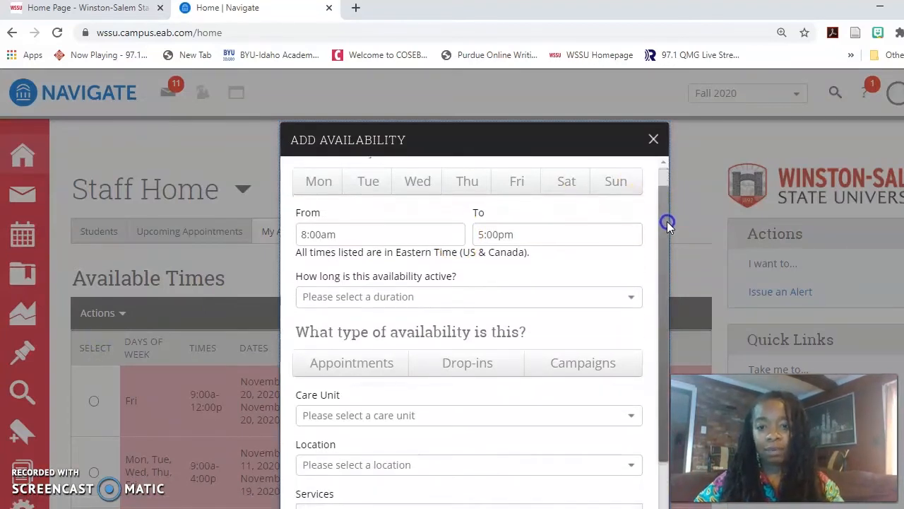
pyautogui.click(332, 183)
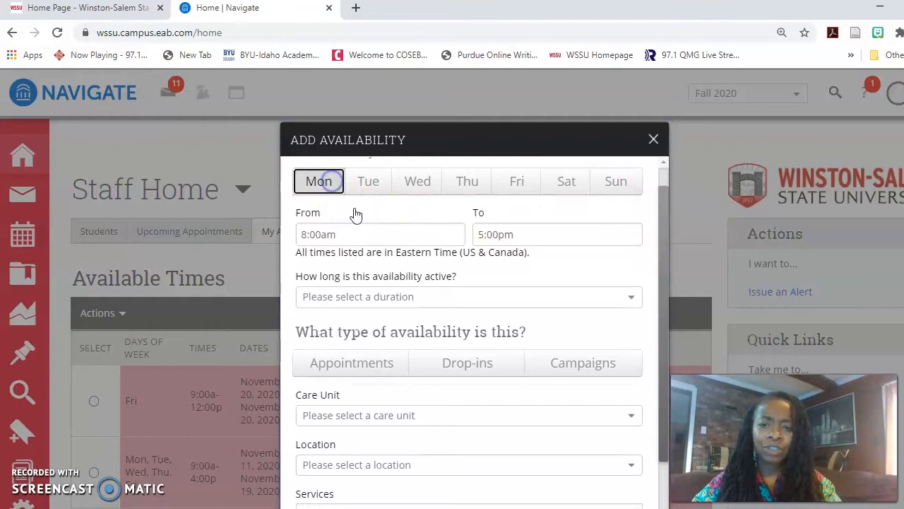
pyautogui.click(523, 300)
pyautogui.click(495, 342)
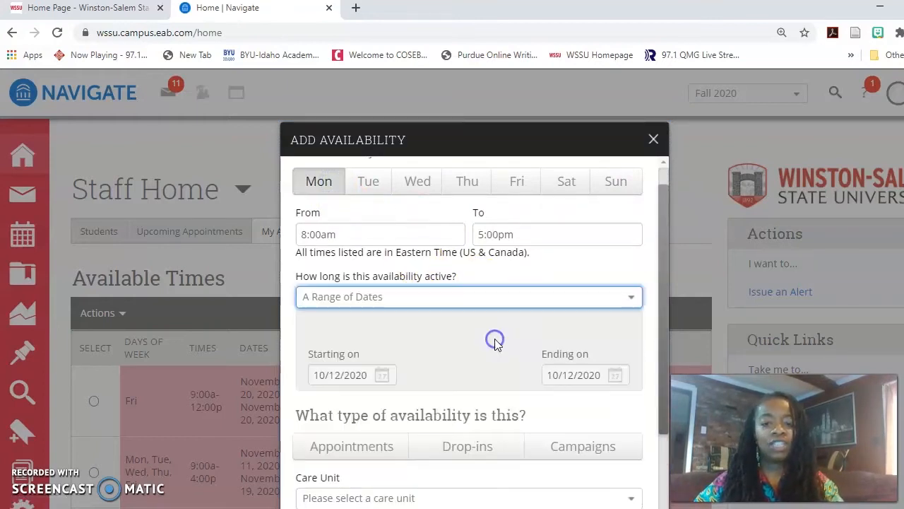
pyautogui.moveTo(656, 282); pyautogui.dragTo(662, 409)
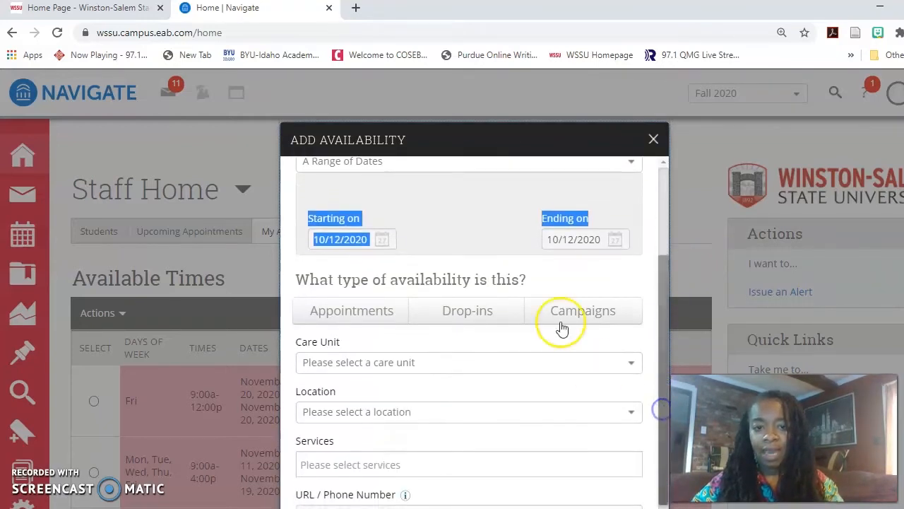
pyautogui.click(455, 262)
pyautogui.click(580, 309)
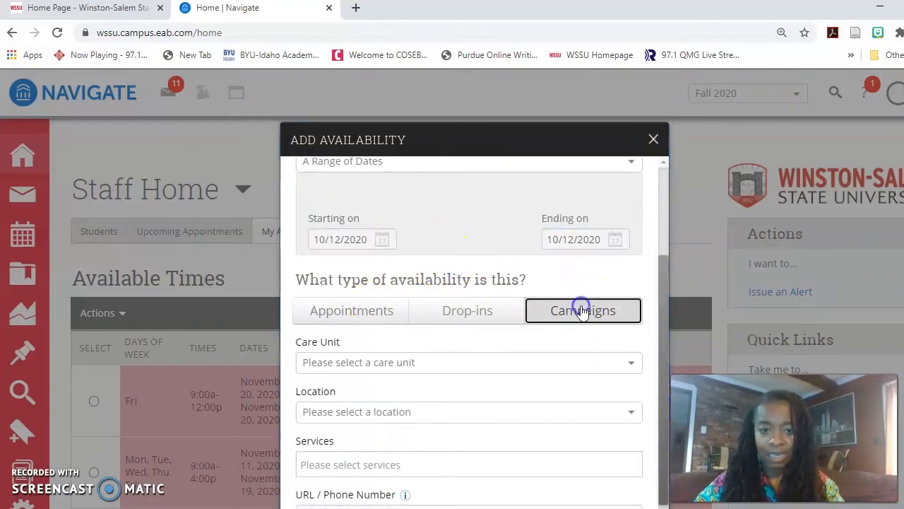
pyautogui.moveTo(664, 320); pyautogui.dragTo(662, 354)
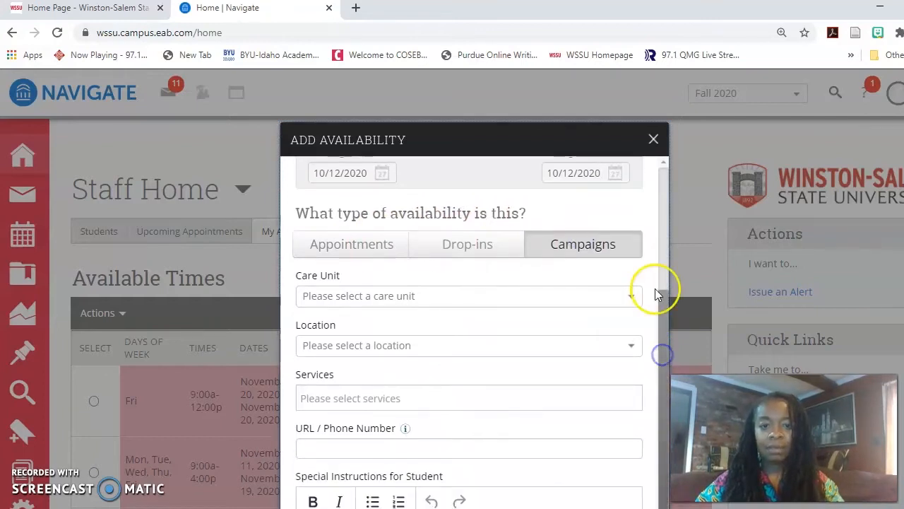
# Choose Advising as care unit, Online/Virtual as location, and Advising as service
pyautogui.click(595, 296)
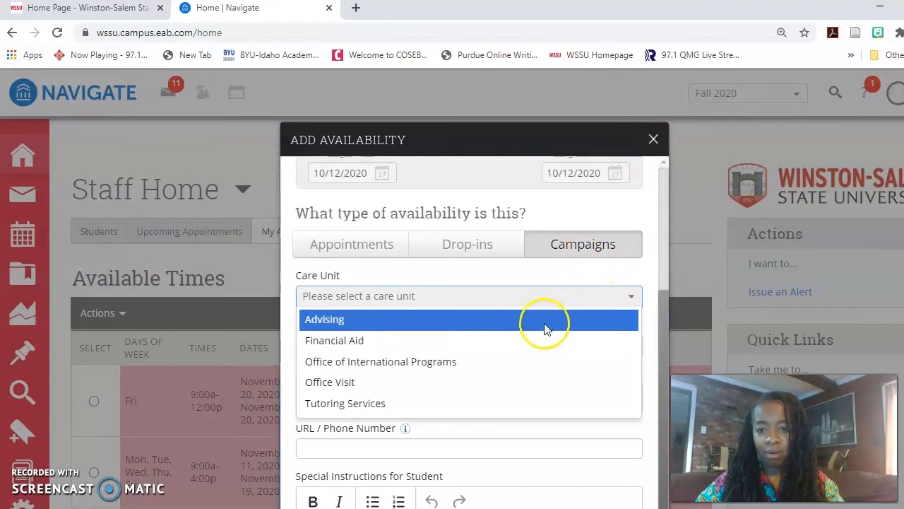
pyautogui.click(525, 322)
pyautogui.click(492, 346)
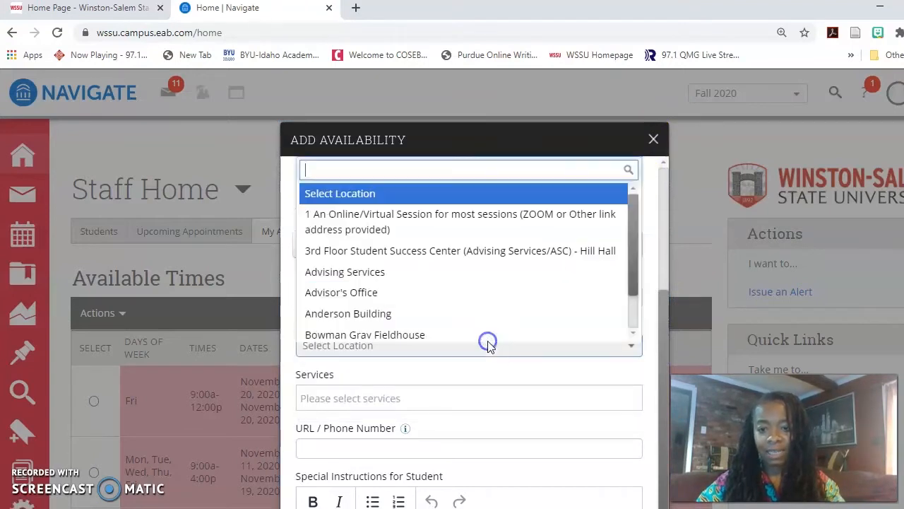
pyautogui.click(446, 221)
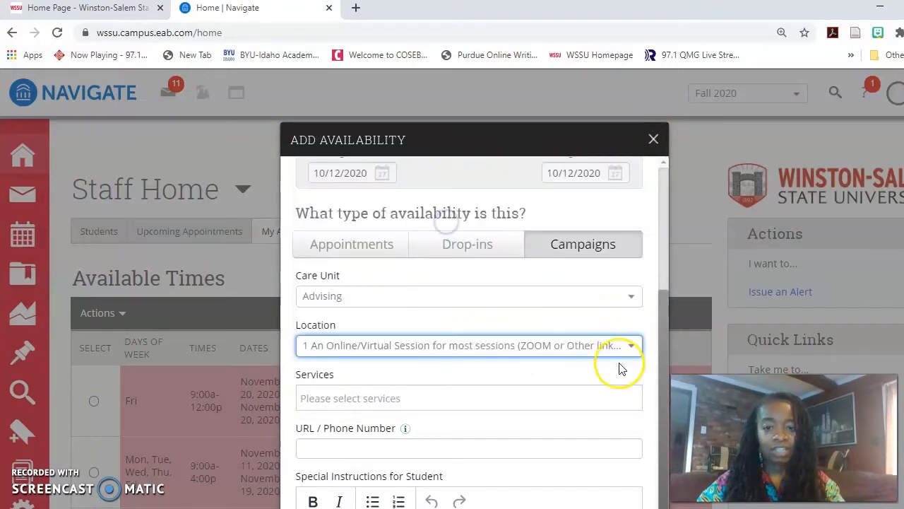
pyautogui.click(560, 398)
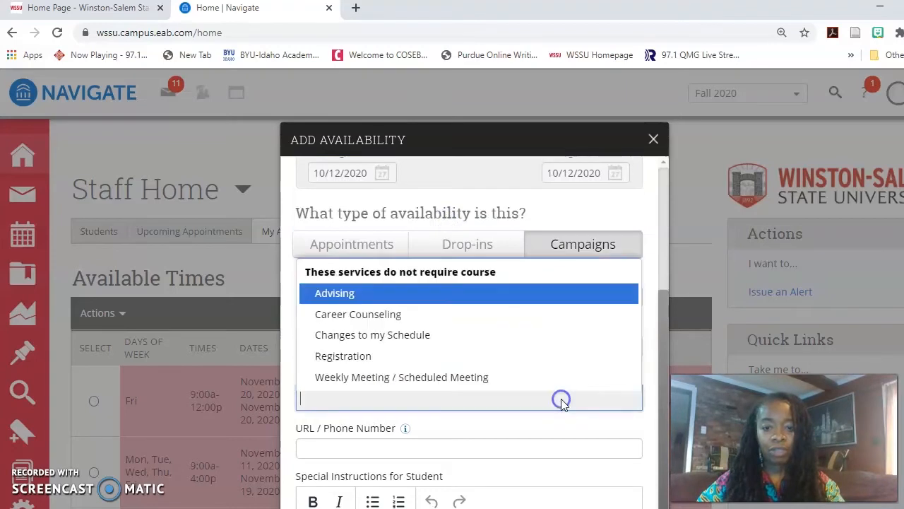
pyautogui.click(487, 294)
# Paste the advisor's Zoom meeting link and begin the special instructions for students
pyautogui.scroll(-3, 460, 246)
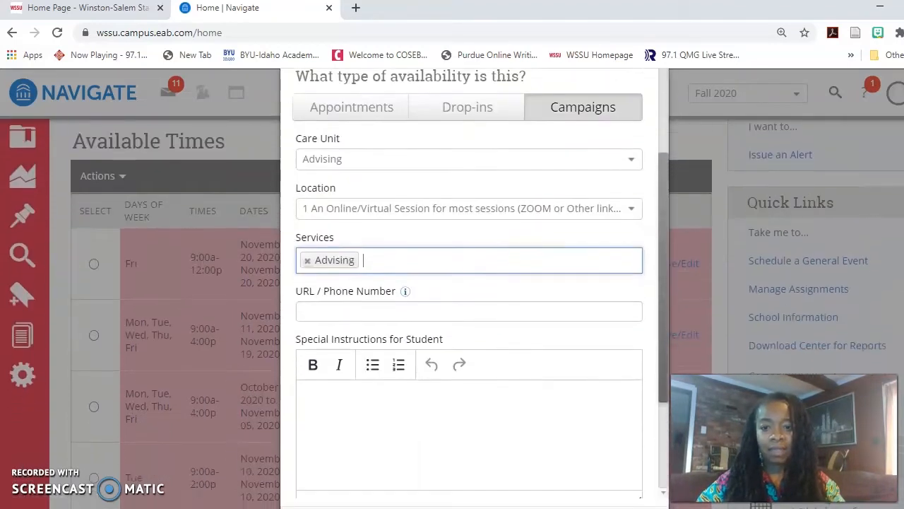
pyautogui.click(457, 232)
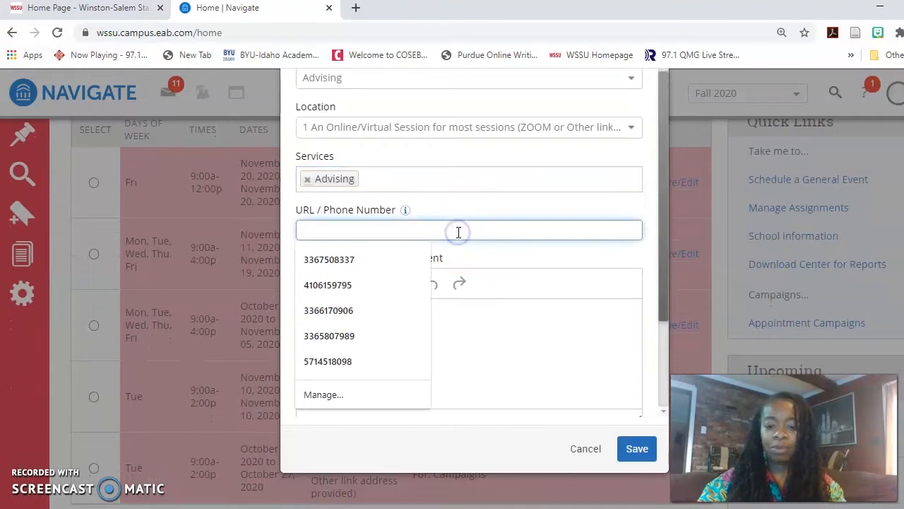
pyautogui.click(520, 260)
pyautogui.click(465, 333)
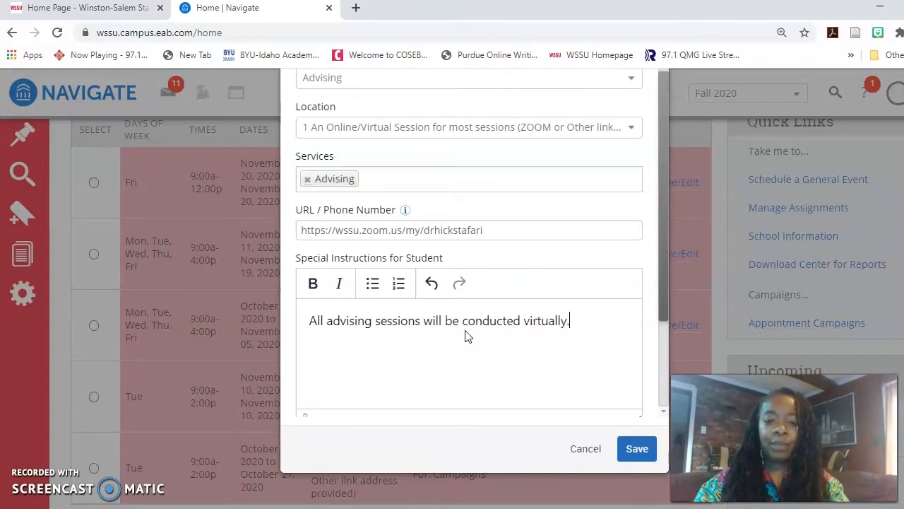
# Save the Monday 8:00a–5:00p Advising campaign availability and open the Fall 2020 Appointment Campaigns list
pyautogui.click(637, 449)
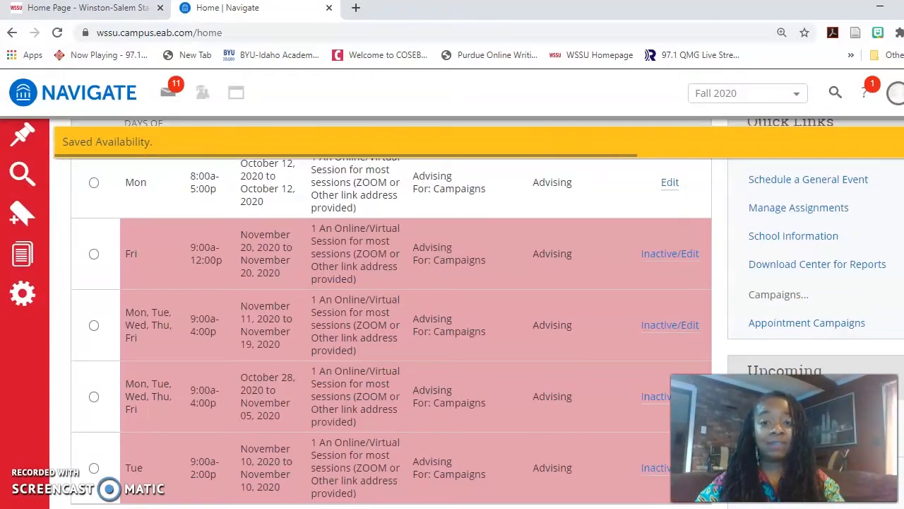
pyautogui.scroll(1, 585, 196)
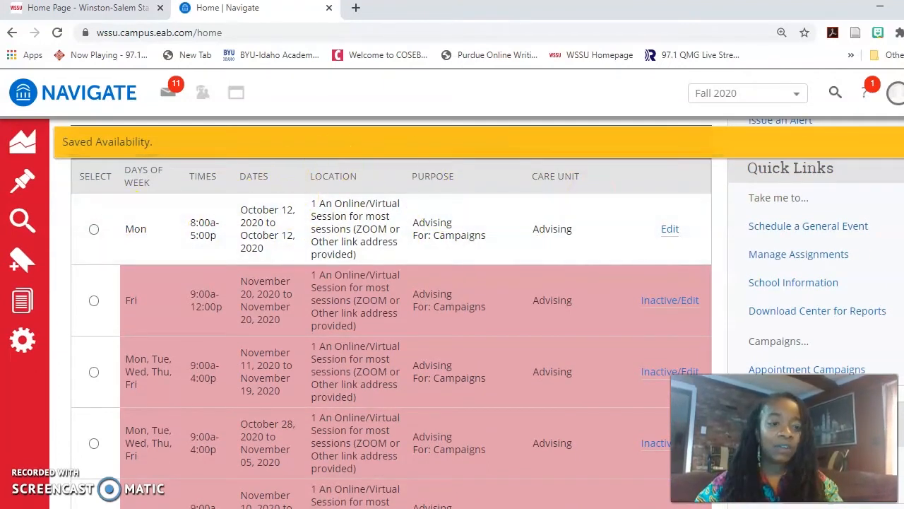
pyautogui.scroll(-1, 516, 236)
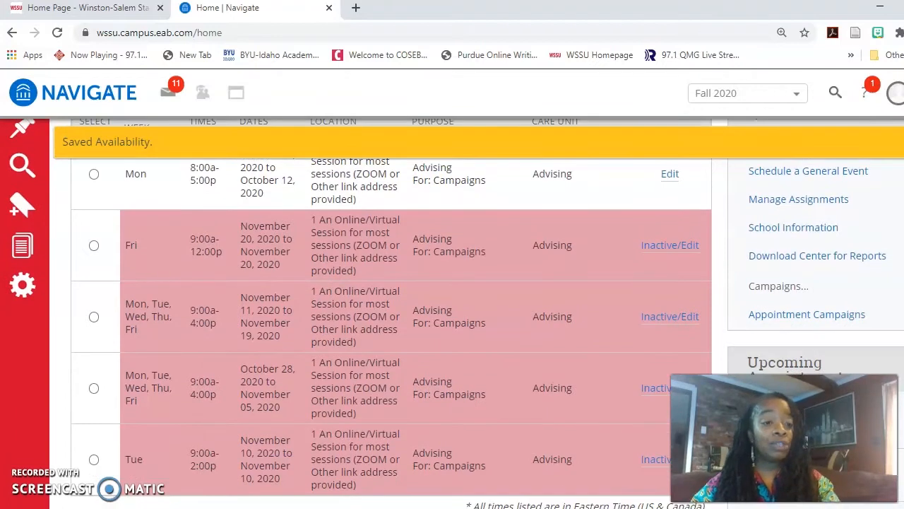
pyautogui.scroll(2, 388, 311)
pyautogui.scroll(-3, 388, 311)
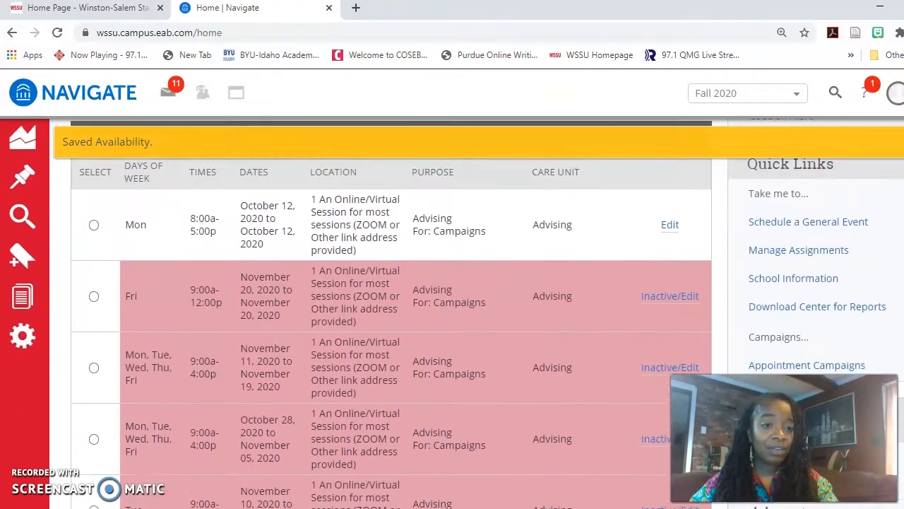
pyautogui.click(807, 279)
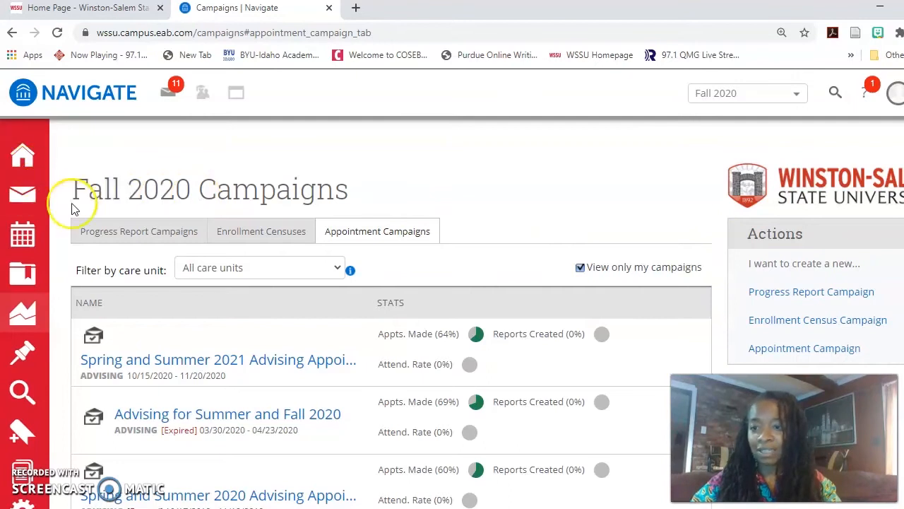
# Create a new appointment campaign and begin typing its name, 'Spring 2…'
pyautogui.scroll(-2, 777, 212)
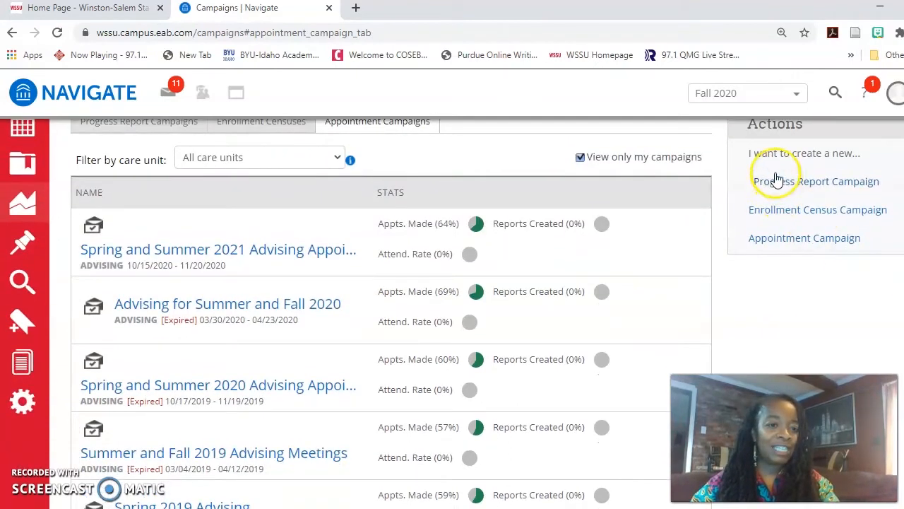
pyautogui.click(794, 242)
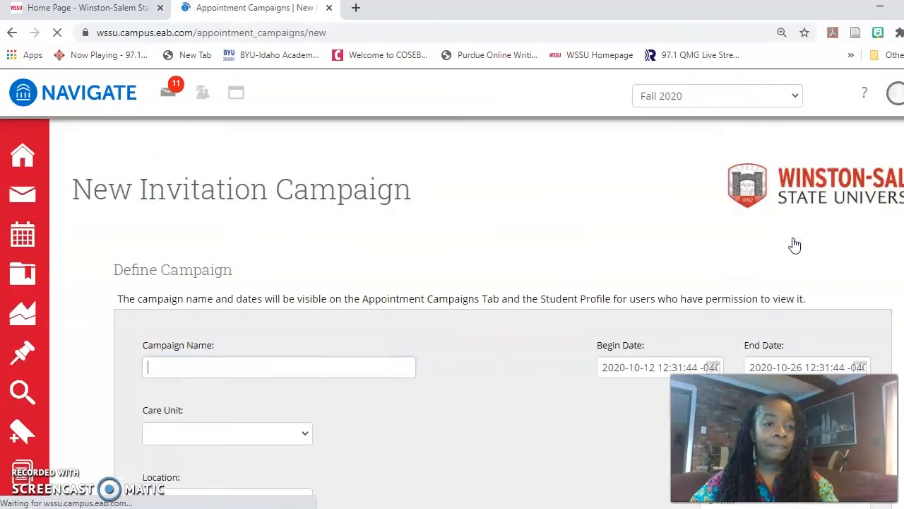
pyautogui.scroll(-2, 795, 244)
pyautogui.scroll(1, 795, 244)
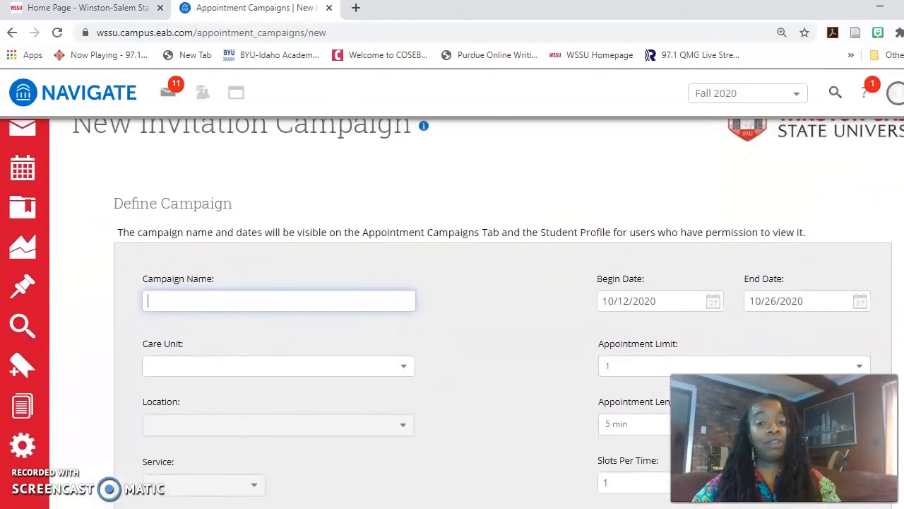
pyautogui.scroll(-1, 457, 306)
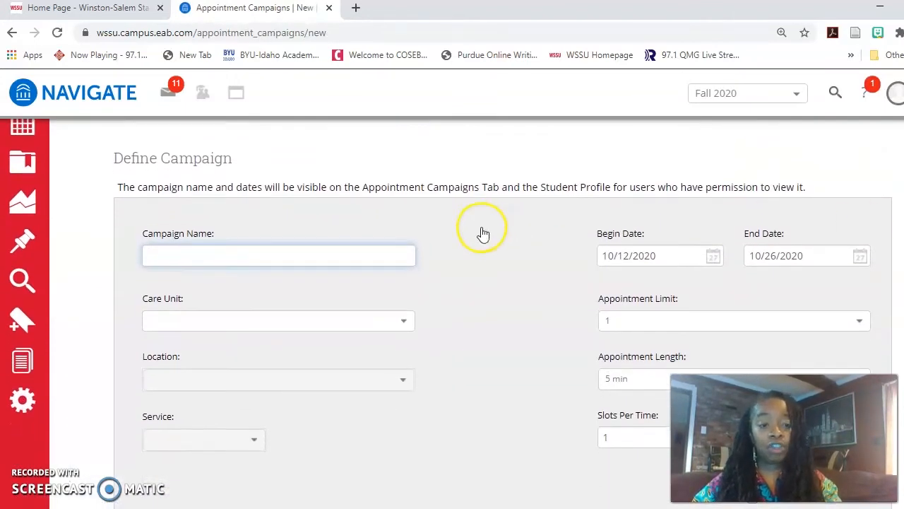
pyautogui.click(242, 256)
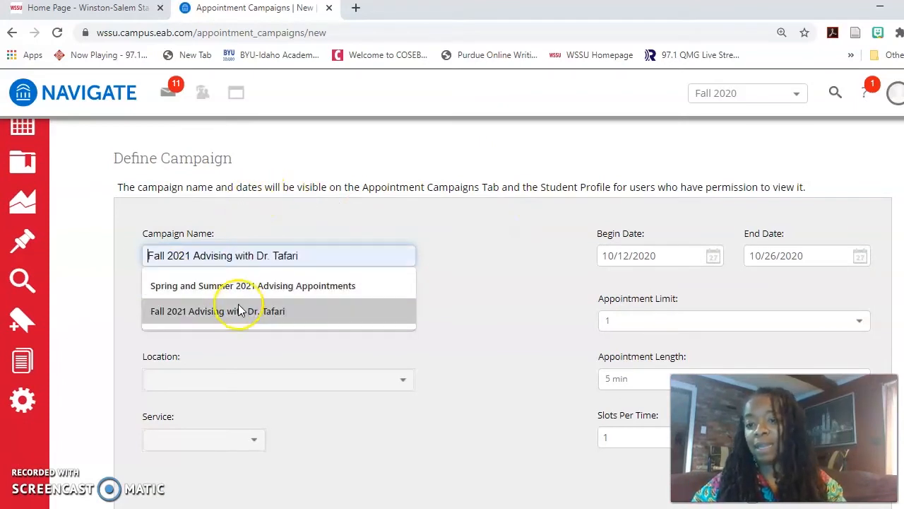
pyautogui.click(246, 255)
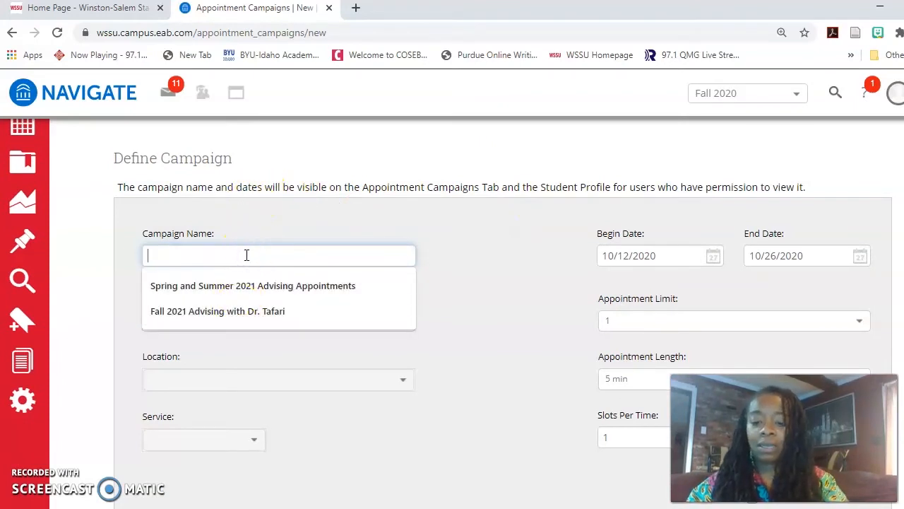
pyautogui.write('Spring ')
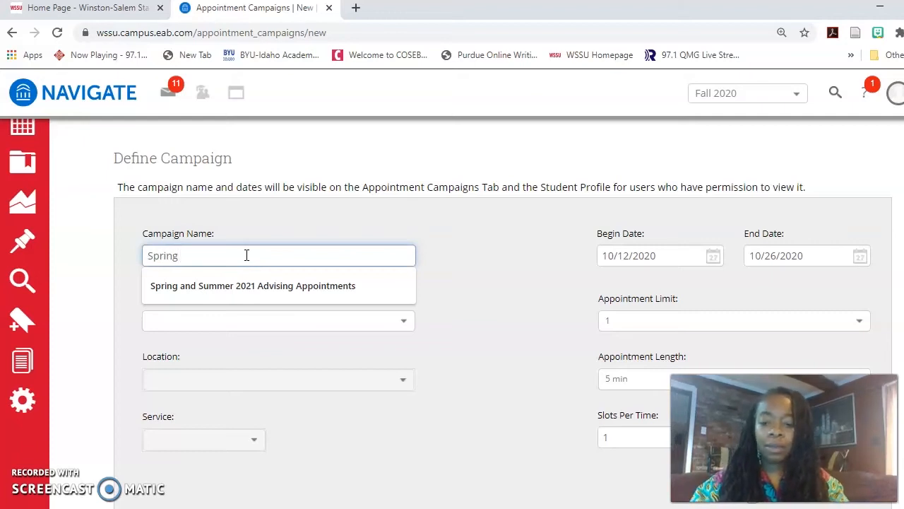
pyautogui.write('2021 Advising with Dr. Tafari')
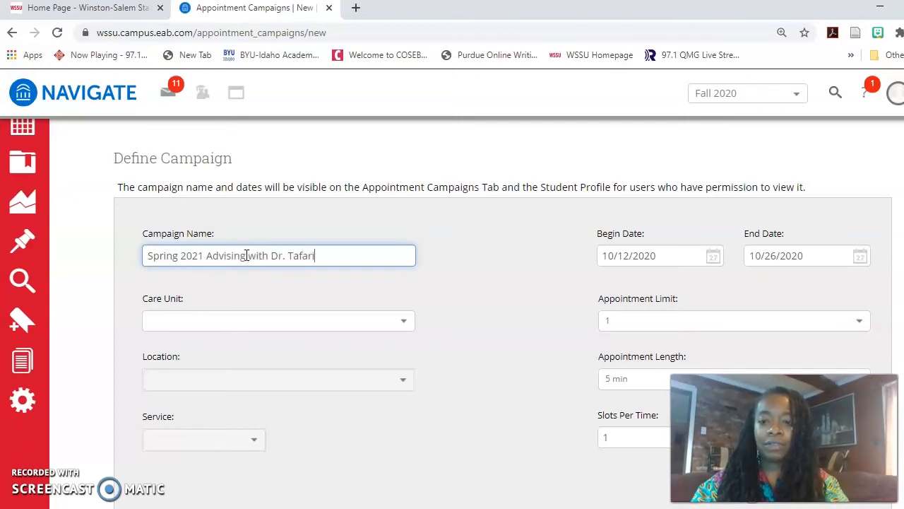
# Set the campaign's care unit to Advising, location to online/virtual, and service to Advising
pyautogui.click(237, 327)
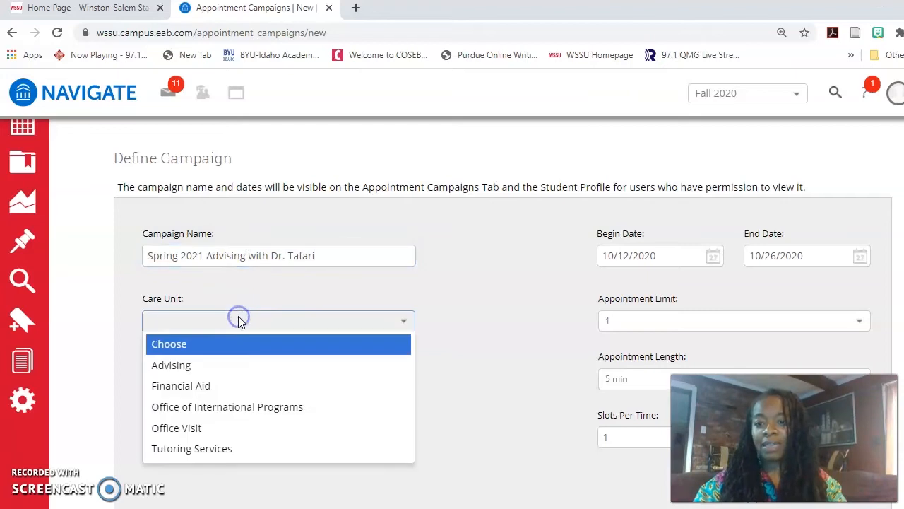
pyautogui.click(238, 369)
pyautogui.click(268, 381)
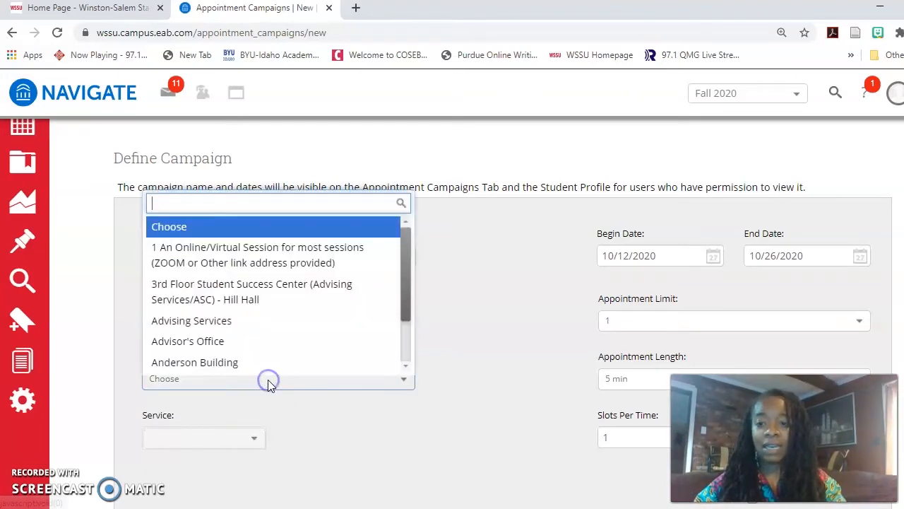
pyautogui.click(297, 244)
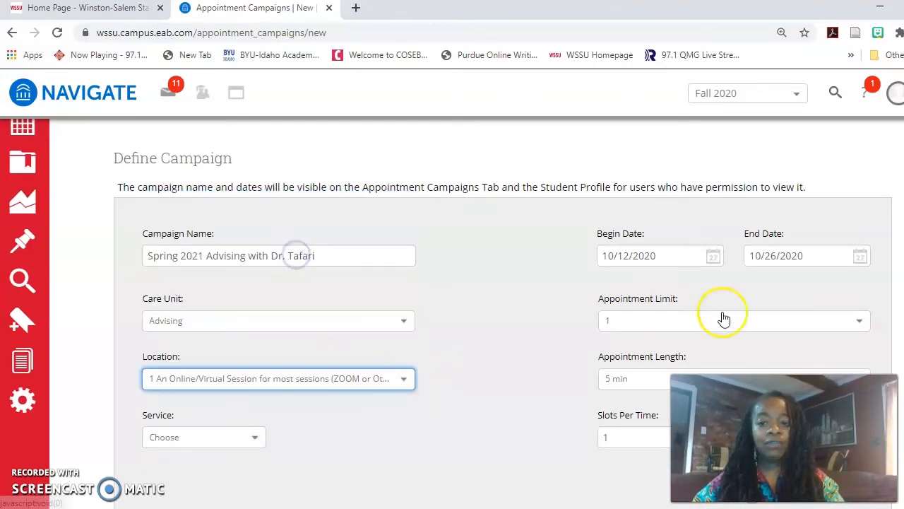
pyautogui.scroll(-1, 723, 313)
pyautogui.scroll(-1, 440, 307)
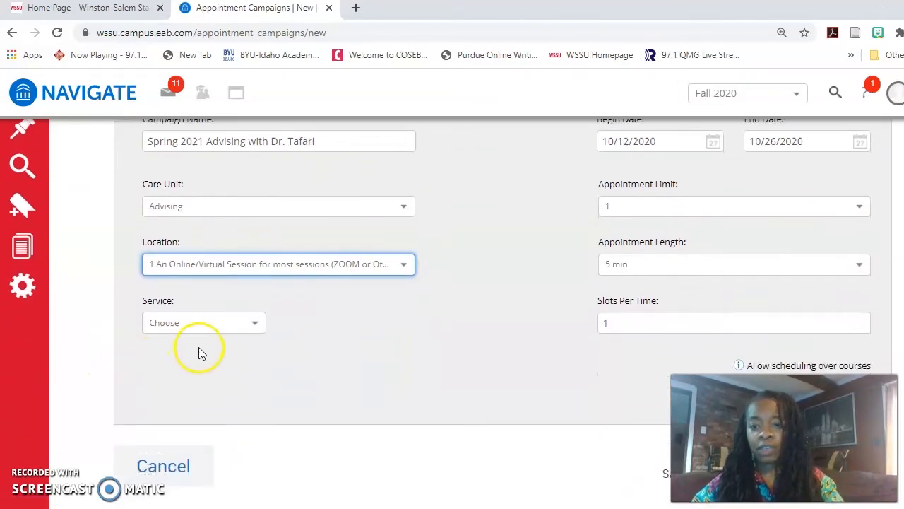
pyautogui.click(226, 322)
pyautogui.click(212, 363)
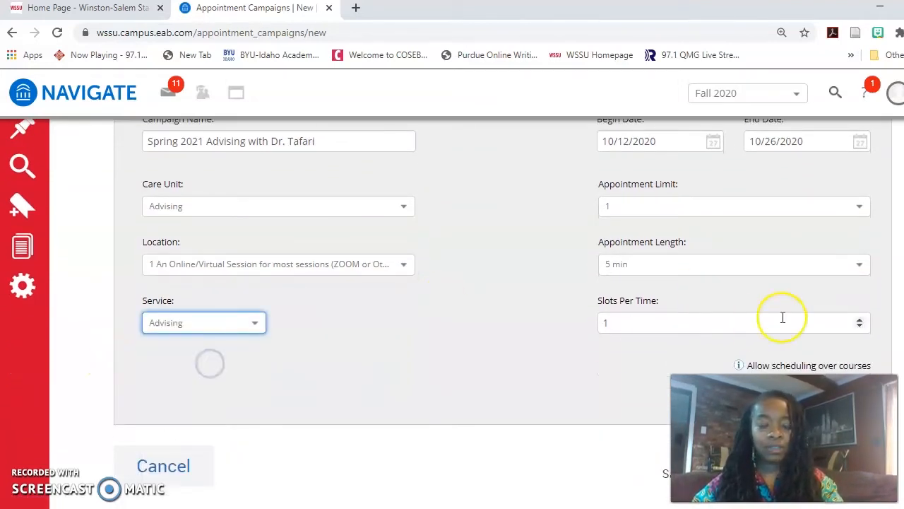
pyautogui.scroll(1, 781, 318)
pyautogui.scroll(-1, 719, 226)
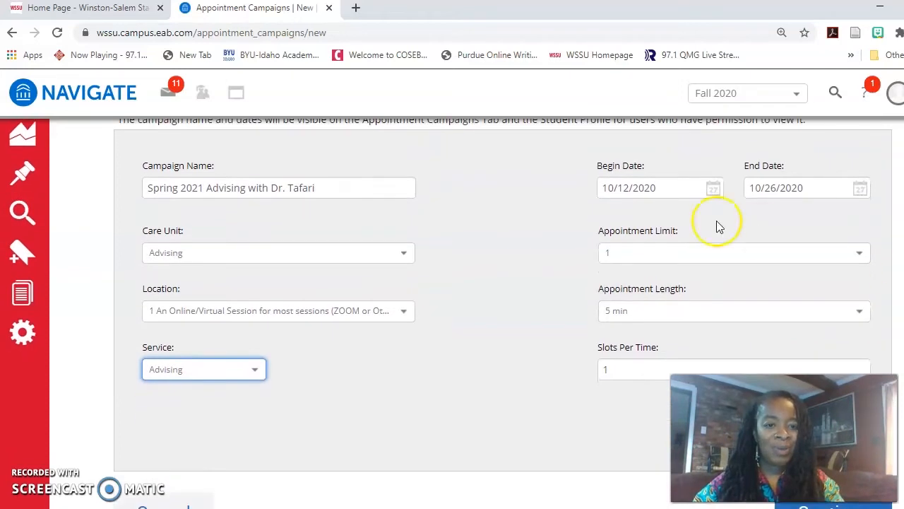
# Set the end date to 10/13/2020 and 45-minute appointments, then save the campaign details
pyautogui.click(714, 189)
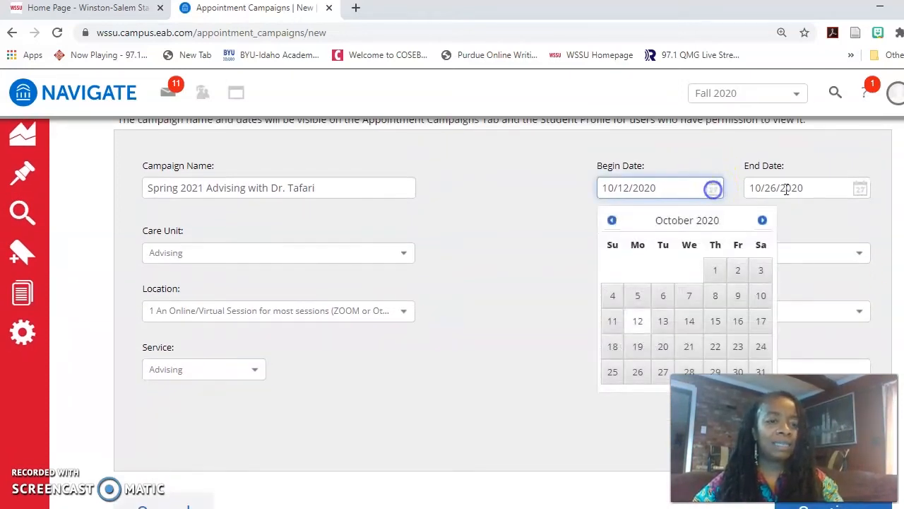
pyautogui.click(860, 187)
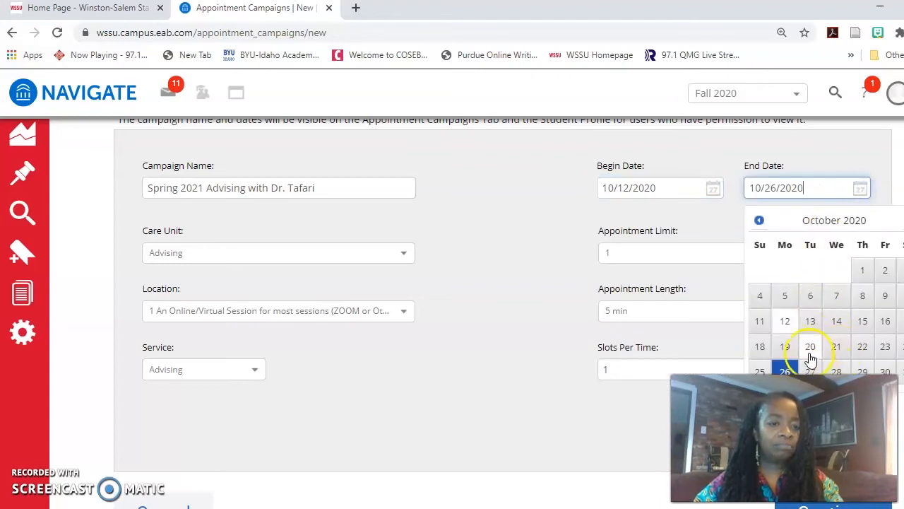
pyautogui.click(811, 321)
pyautogui.scroll(-1, 813, 323)
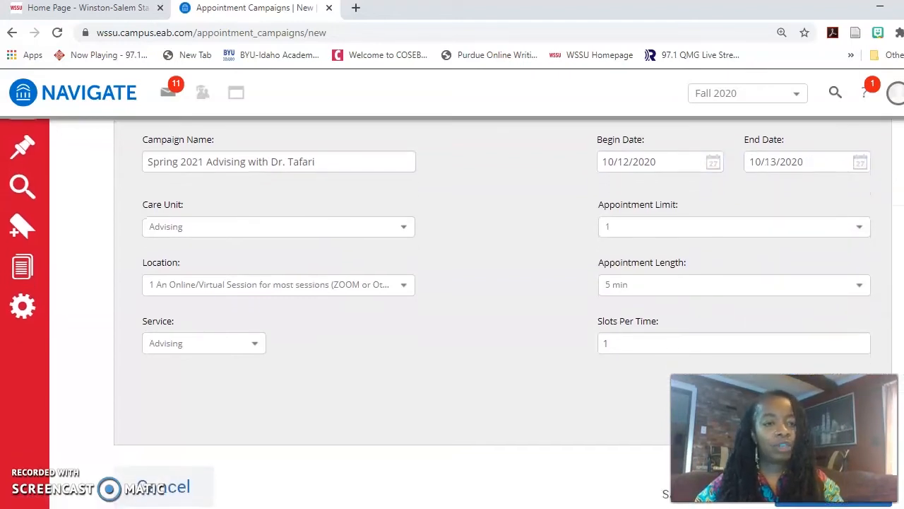
pyautogui.scroll(-1, 503, 283)
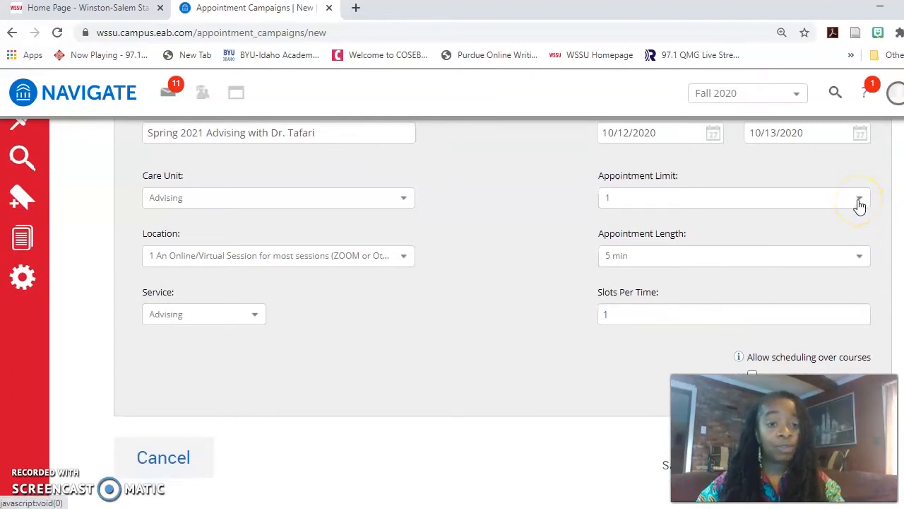
pyautogui.click(858, 256)
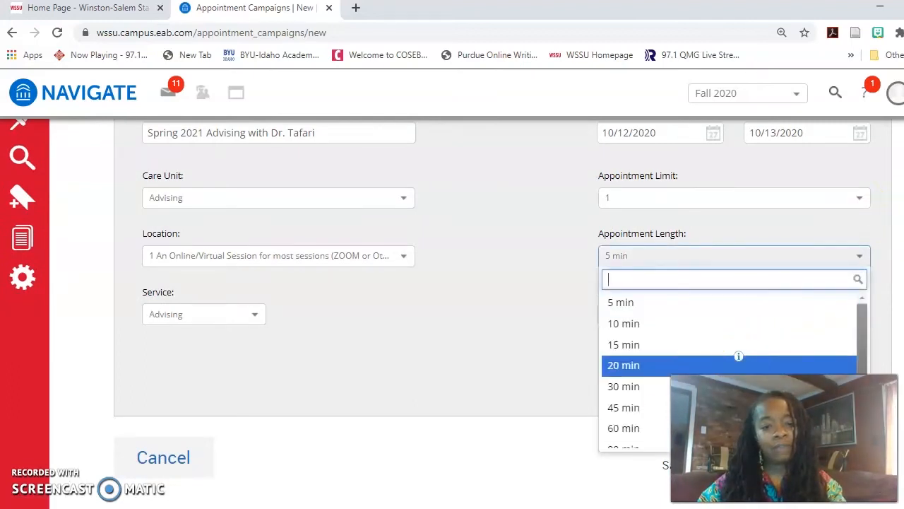
pyautogui.click(644, 411)
pyautogui.scroll(-1, 452, 310)
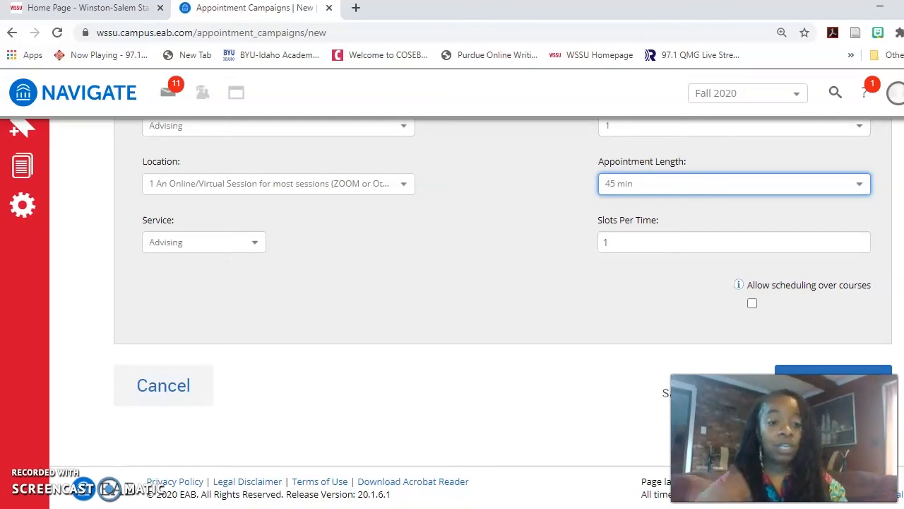
pyautogui.click(823, 371)
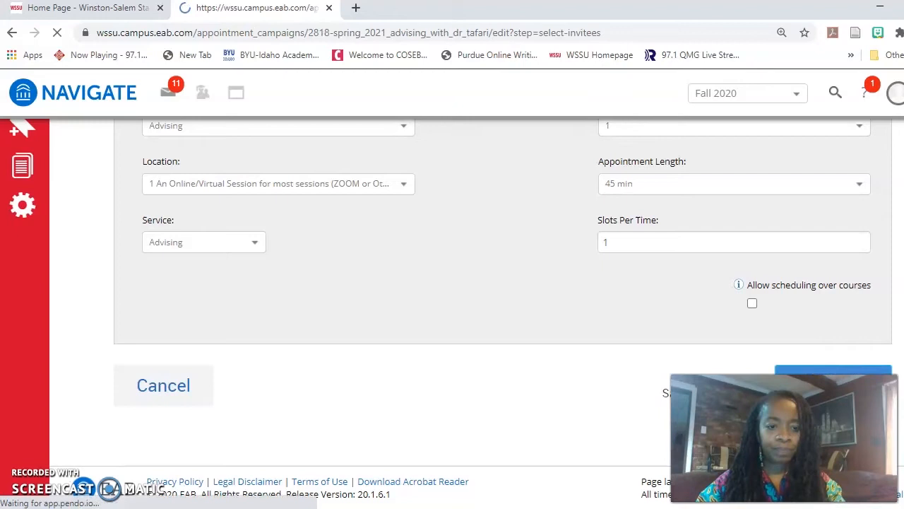
# Invite all assigned students, select every student in Review Students, and continue to Add Staff
pyautogui.scroll(-1, 476, 311)
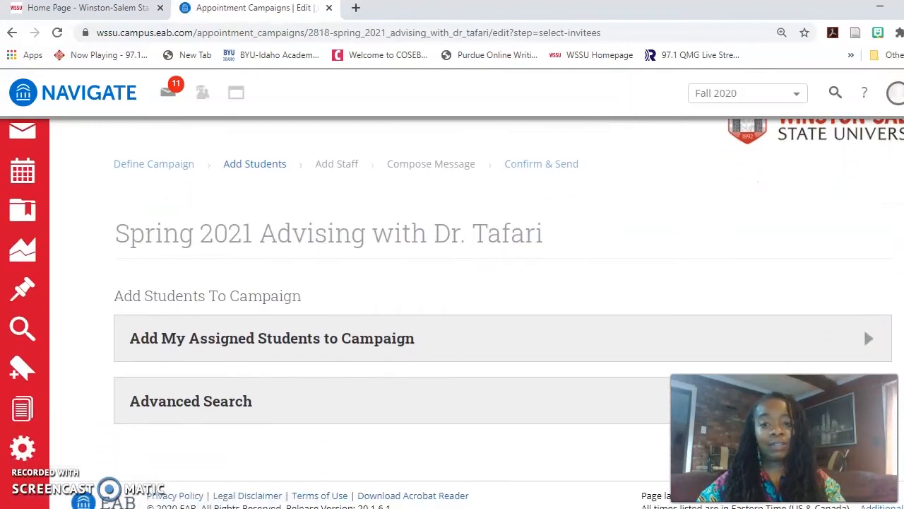
pyautogui.click(868, 338)
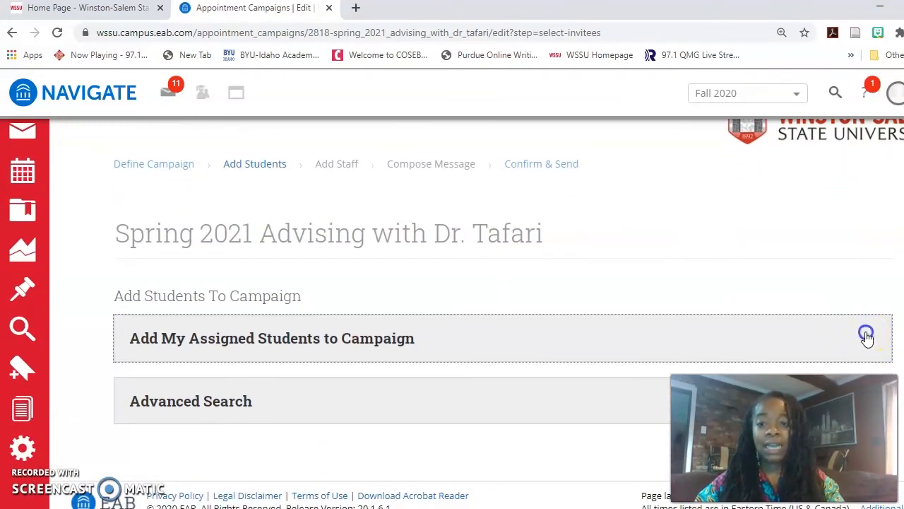
pyautogui.click(551, 336)
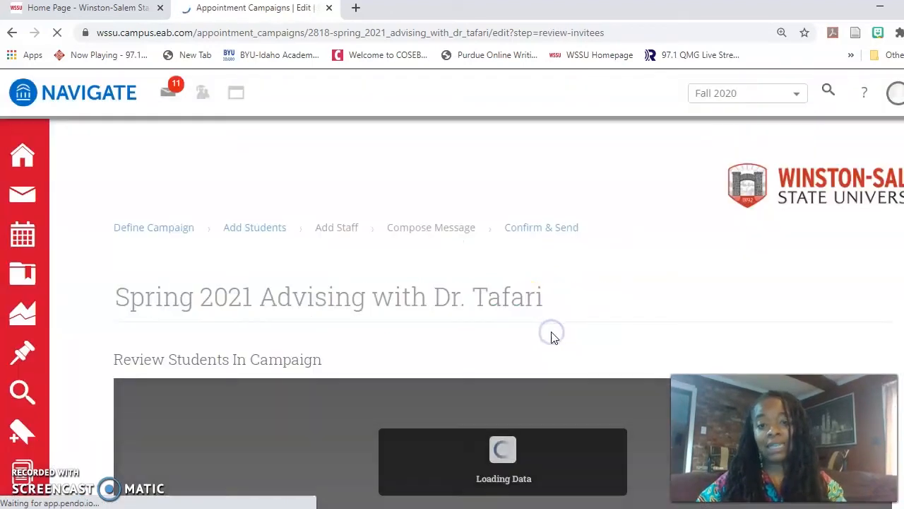
pyautogui.scroll(-5, 452, 310)
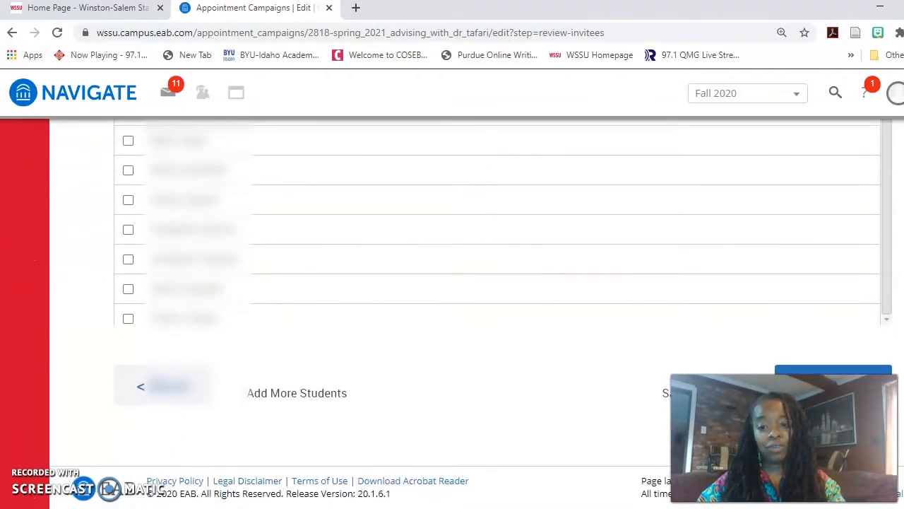
pyautogui.scroll(5, 452, 311)
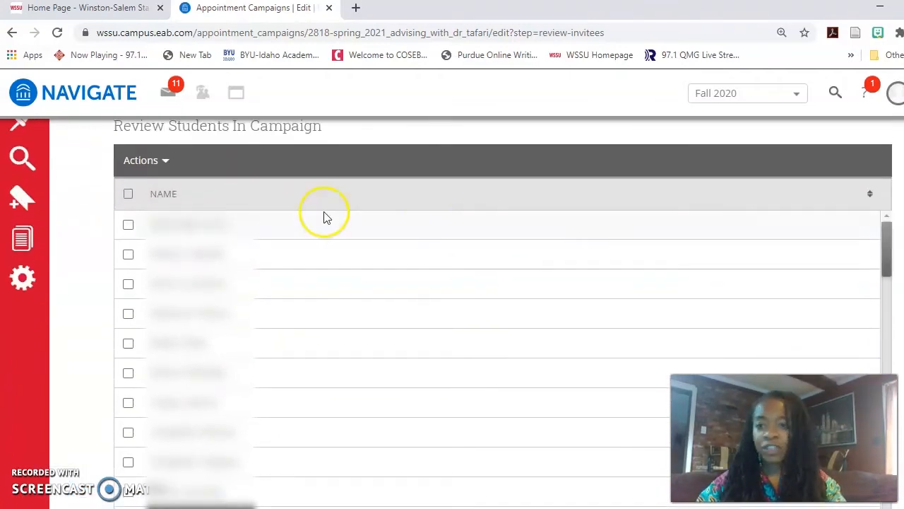
pyautogui.click(128, 194)
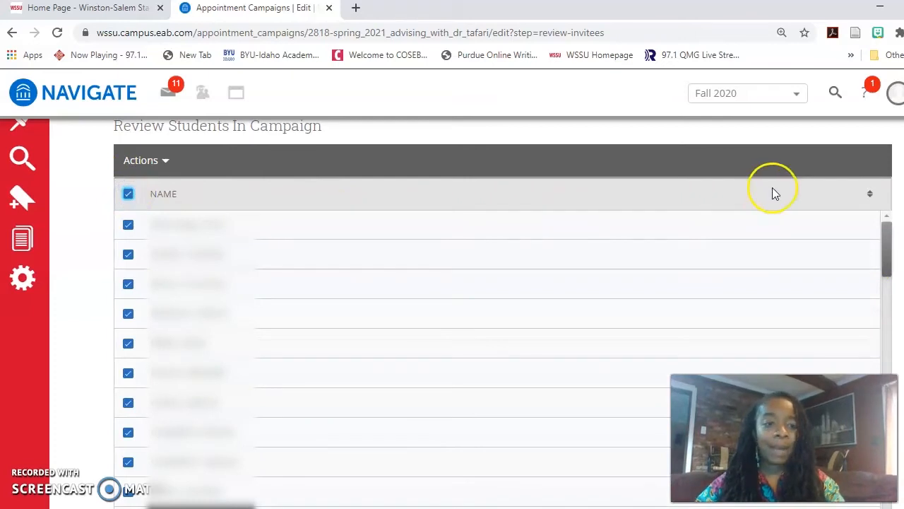
pyautogui.scroll(-5, 775, 193)
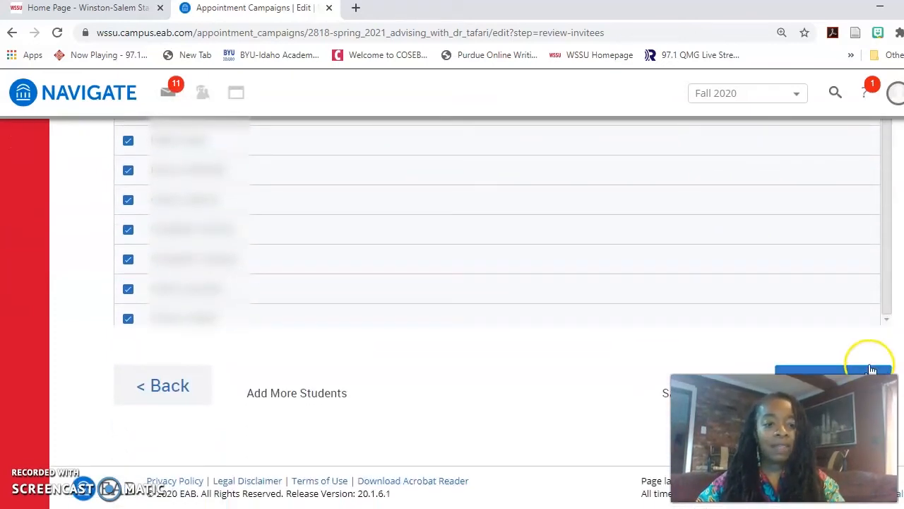
pyautogui.click(869, 367)
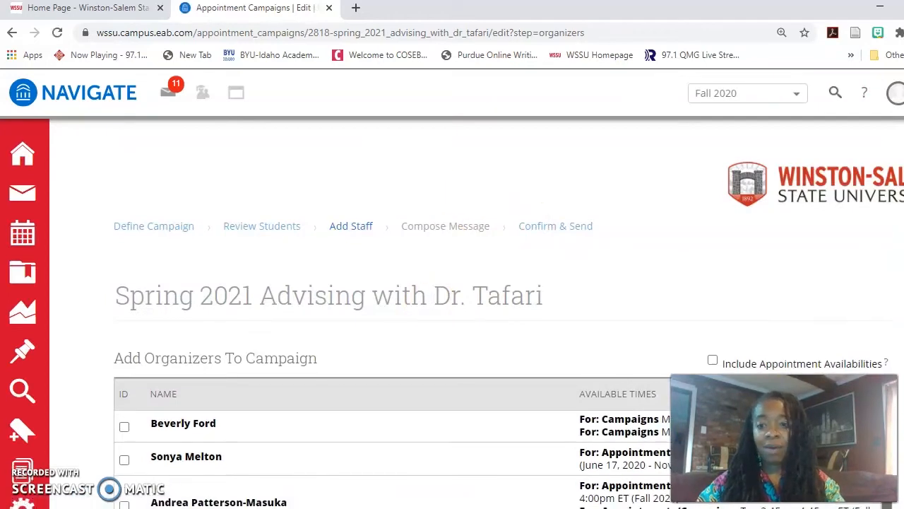
# Keep the advisor ticked as organizer on Add Staff and continue to Compose Message
pyautogui.scroll(-2, 452, 311)
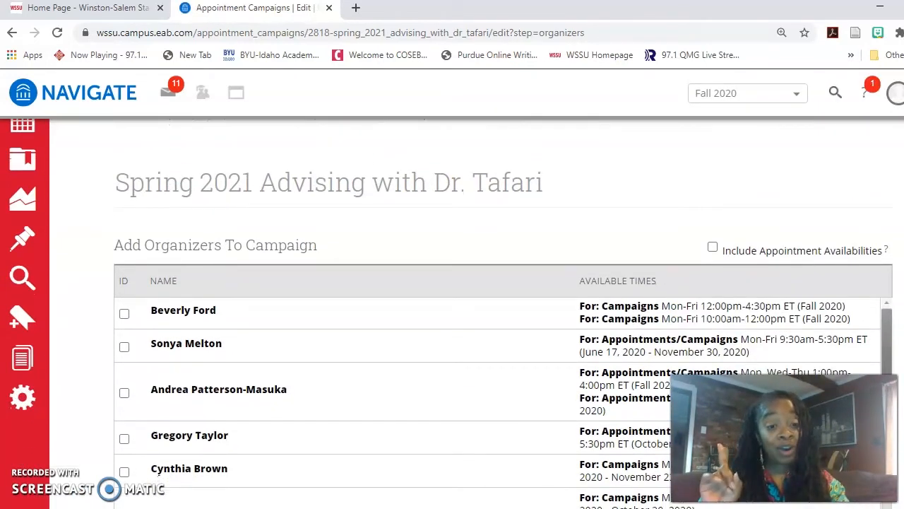
pyautogui.scroll(-1, 453, 310)
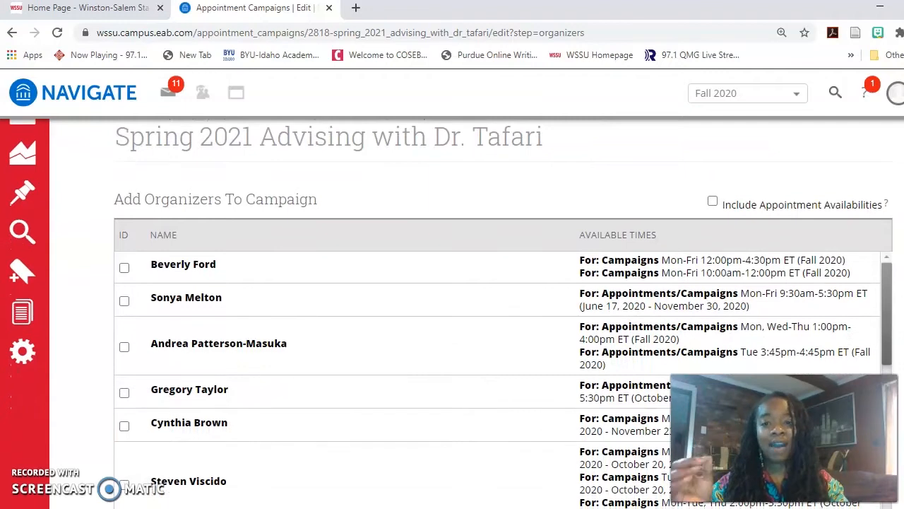
pyautogui.scroll(-2, 452, 311)
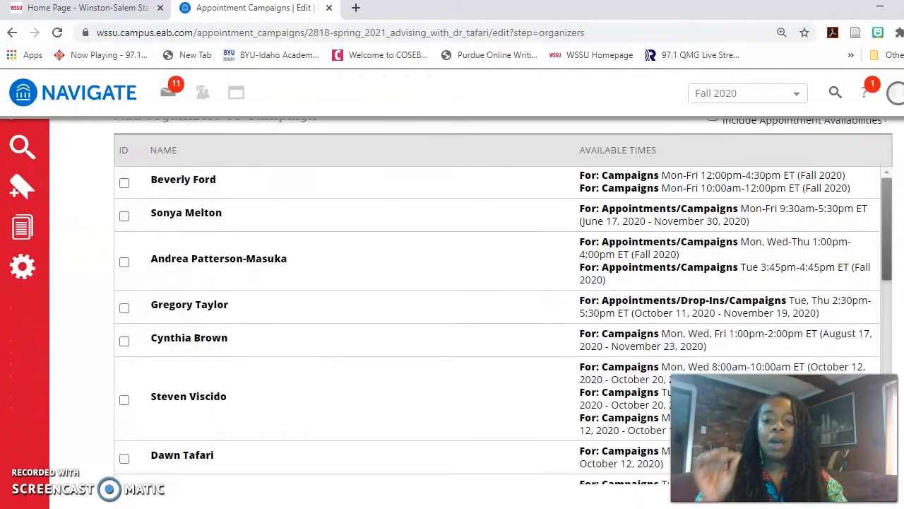
pyautogui.scroll(-2, 452, 311)
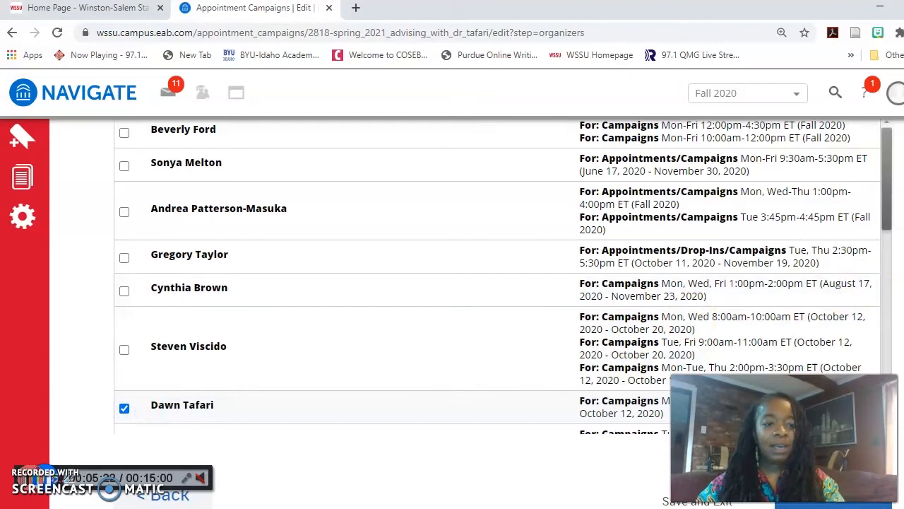
pyautogui.scroll(-3, 698, 310)
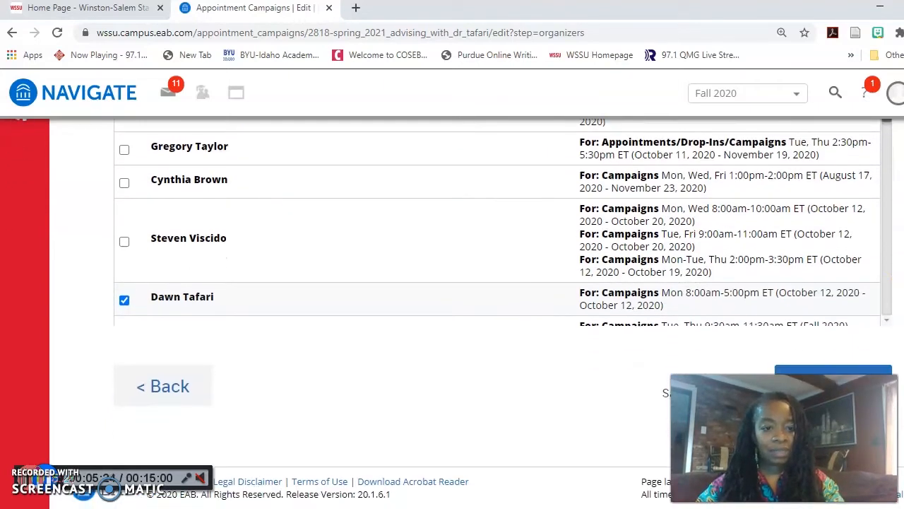
pyautogui.click(834, 375)
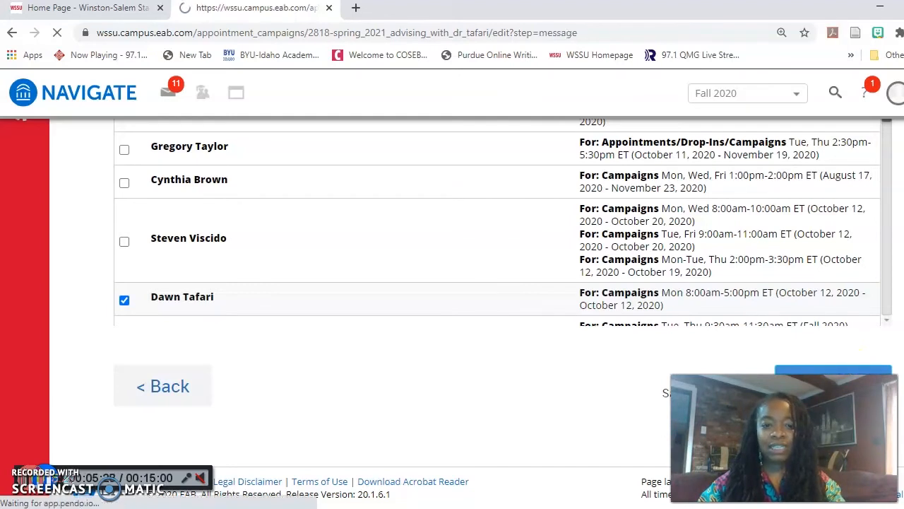
# Change the greeting to 'Greetings' and add the opening line 'I am so excited! It's advising time!'
pyautogui.scroll(-3, 472, 311)
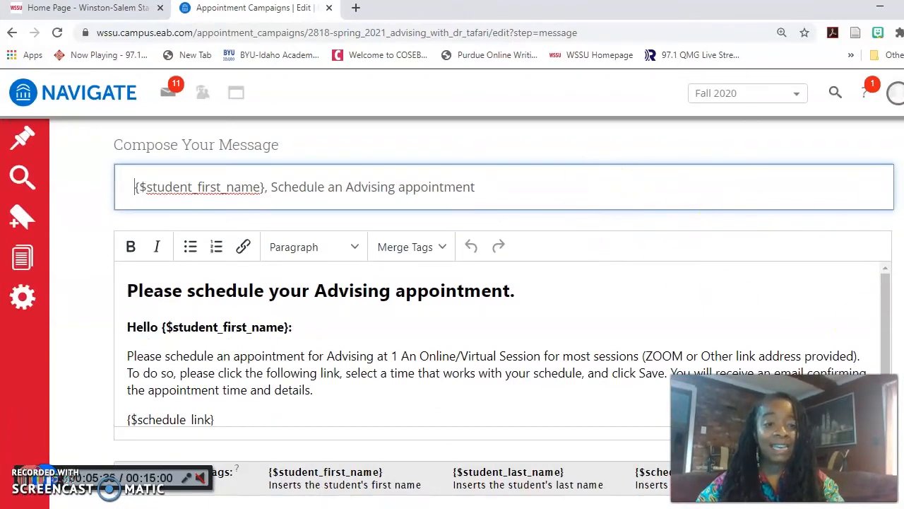
pyautogui.scroll(-2, 615, 277)
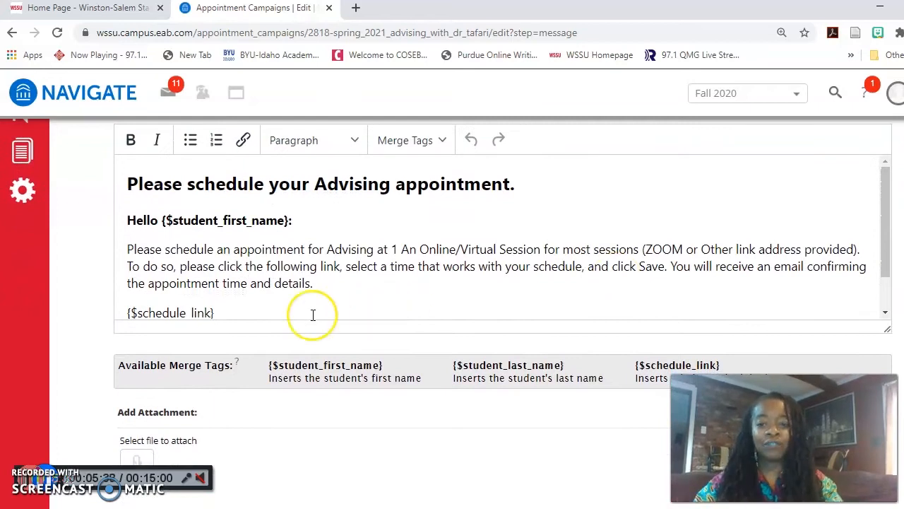
pyautogui.moveTo(160, 221); pyautogui.dragTo(122, 226)
pyautogui.write('Greeting')
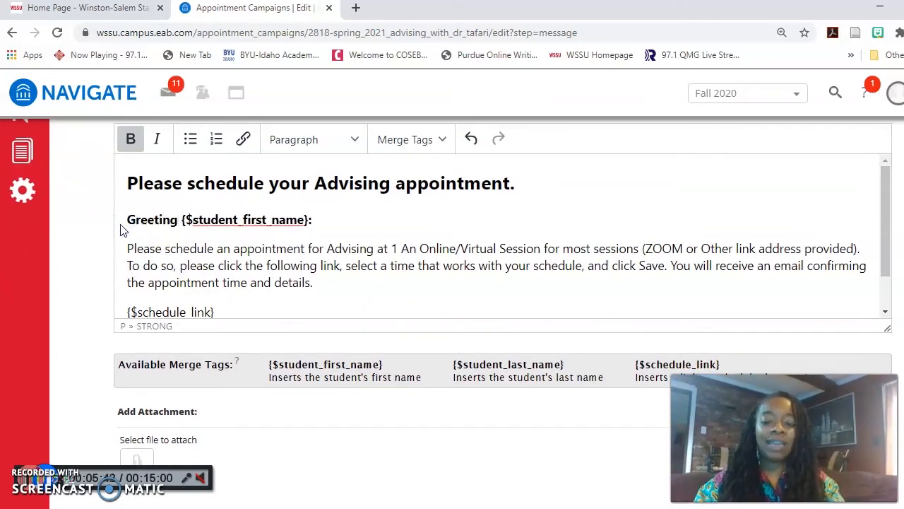
pyautogui.write('s')
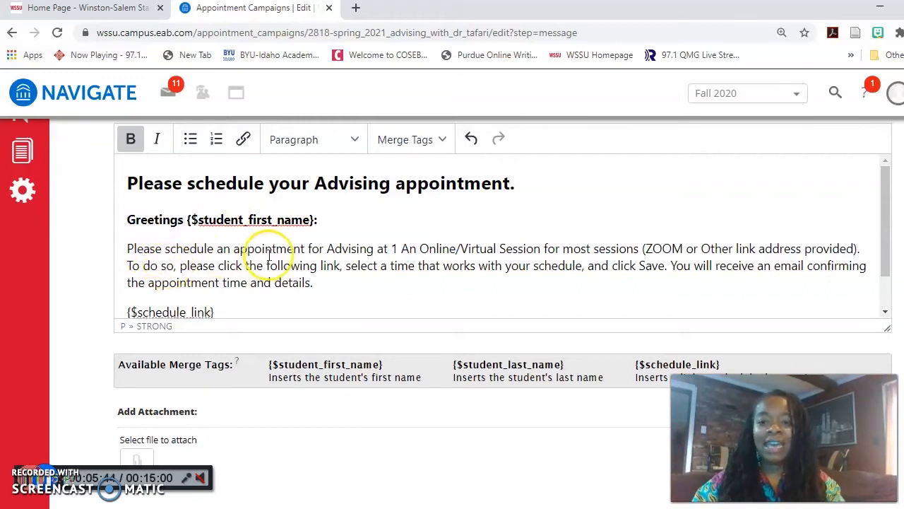
pyautogui.click(126, 245)
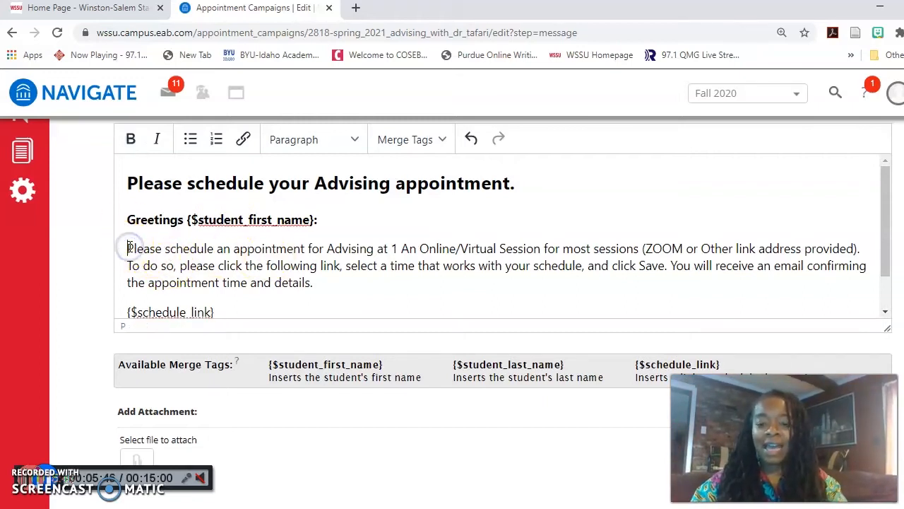
pyautogui.write('I am so excit')
pyautogui.write('ed')
pyautogui.write("! It's a")
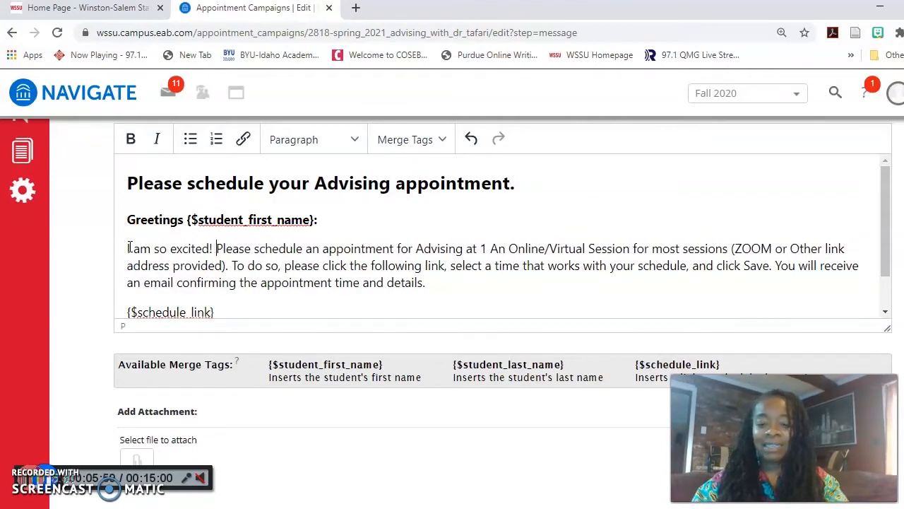
pyautogui.write('dvising time')
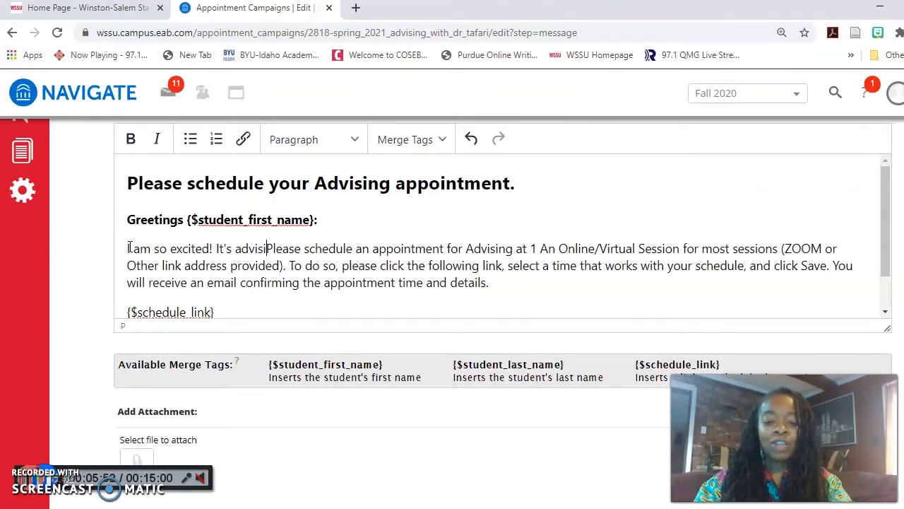
pyautogui.write('!')
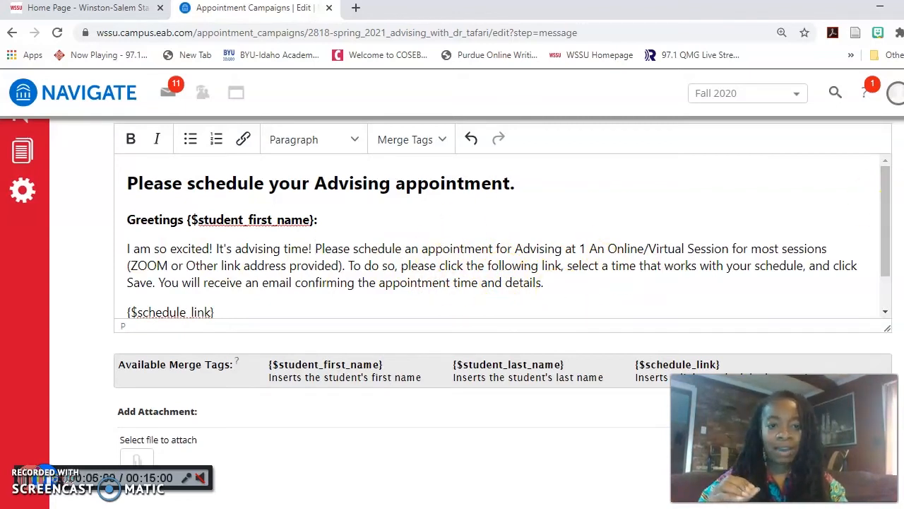
# Add the closing line 'I look forward to meeting with you this' above 'Thank you!'
pyautogui.scroll(-1, 502, 282)
pyautogui.moveTo(888, 184); pyautogui.dragTo(889, 221)
pyautogui.click(127, 257)
pyautogui.write('I ')
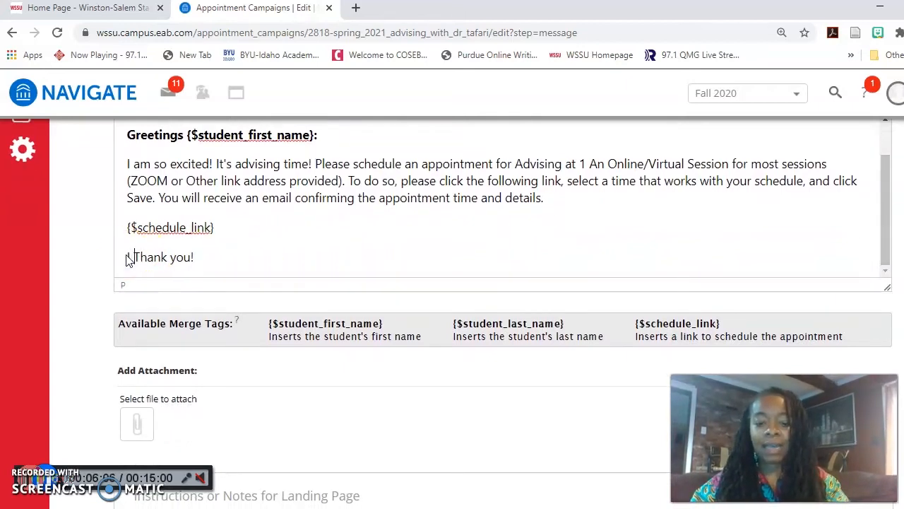
pyautogui.write('look forward')
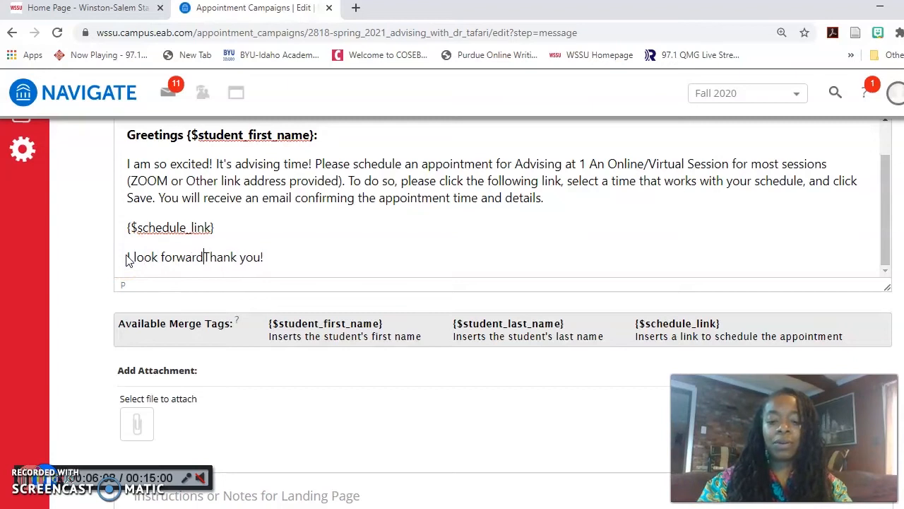
pyautogui.write(' to meeting with y')
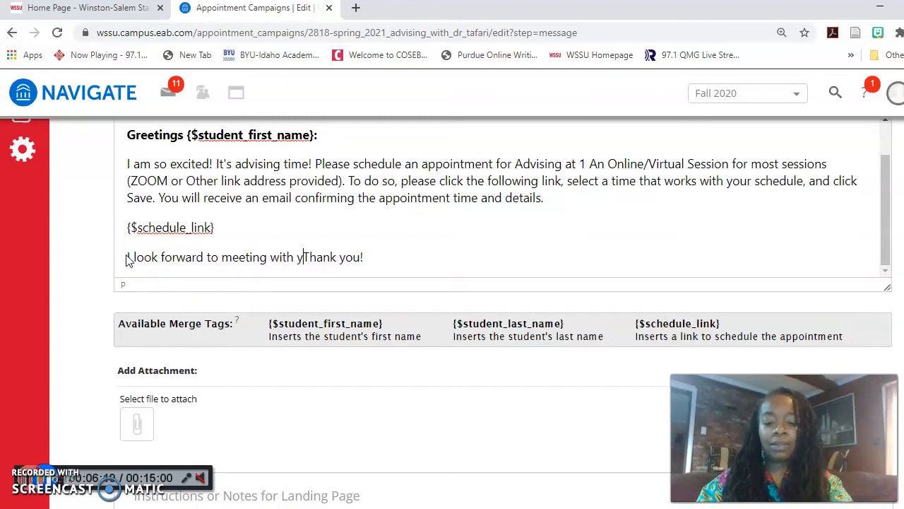
pyautogui.write('ou this semester')
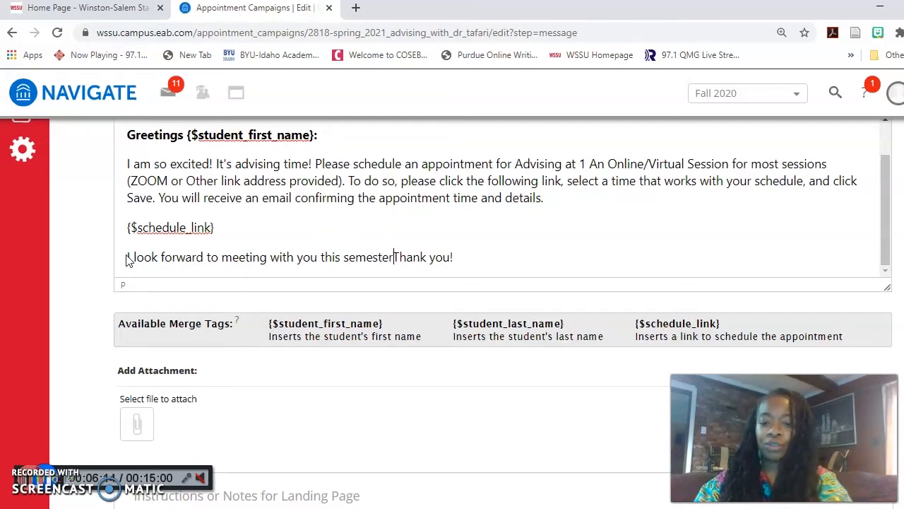
# Review the email preview and continue to the Confirm & Send step
pyautogui.click(655, 205)
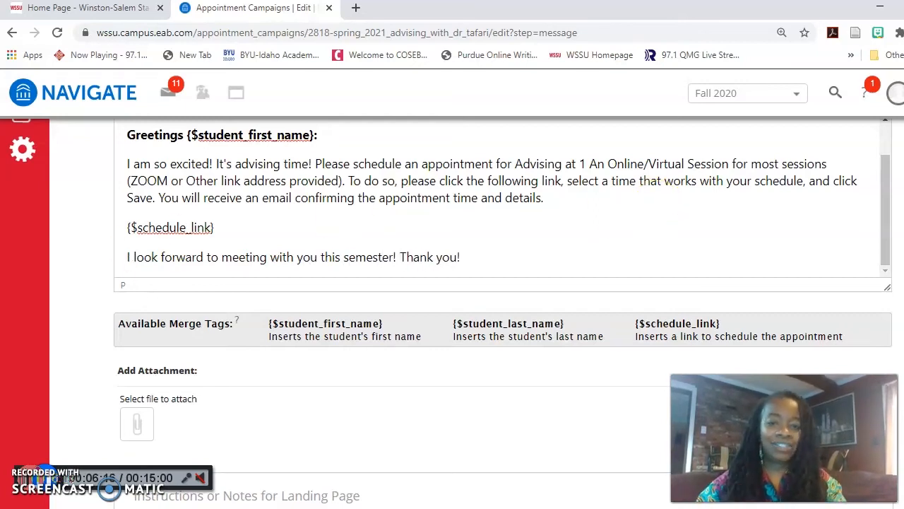
pyautogui.scroll(-5, 495, 311)
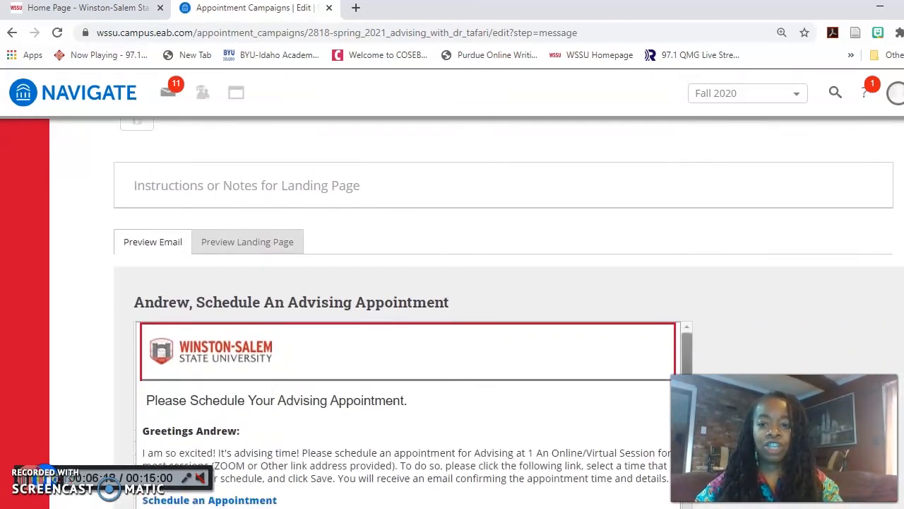
pyautogui.scroll(-3, 494, 310)
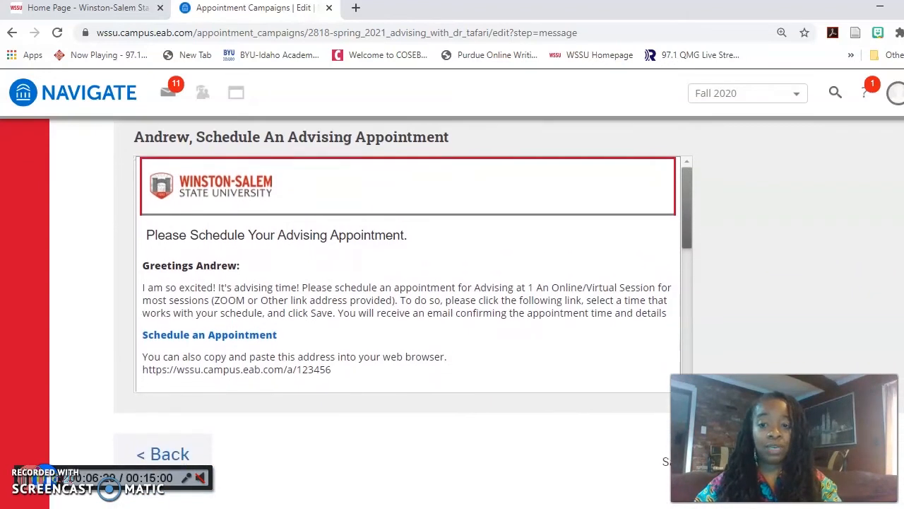
pyautogui.moveTo(689, 197); pyautogui.dragTo(716, 165)
pyautogui.scroll(-2, 452, 283)
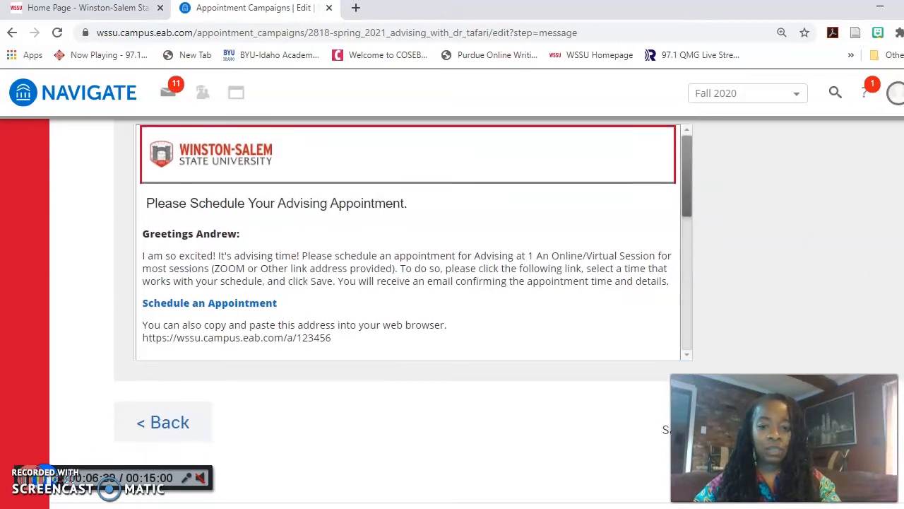
pyautogui.click(846, 371)
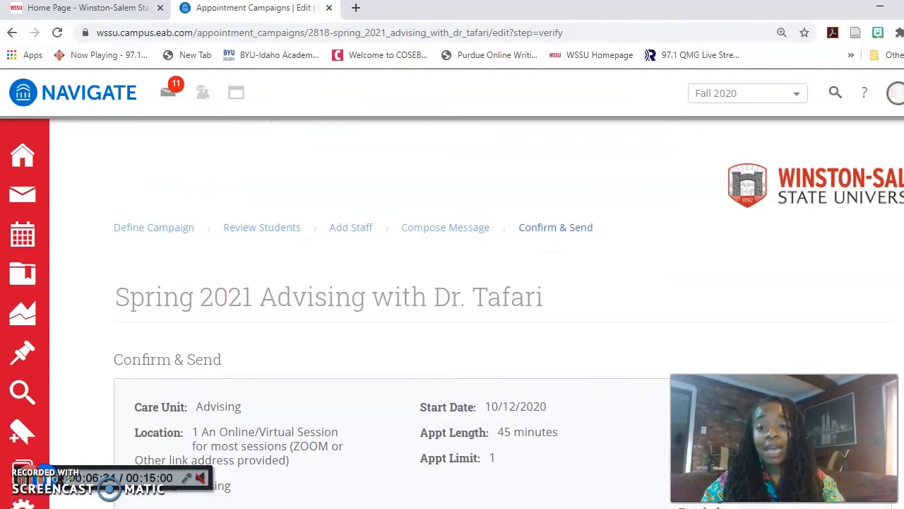
# Review the Spring 2021 Advising with Dr. Tafari campaign summary and send it to invitees
pyautogui.scroll(-5, 452, 311)
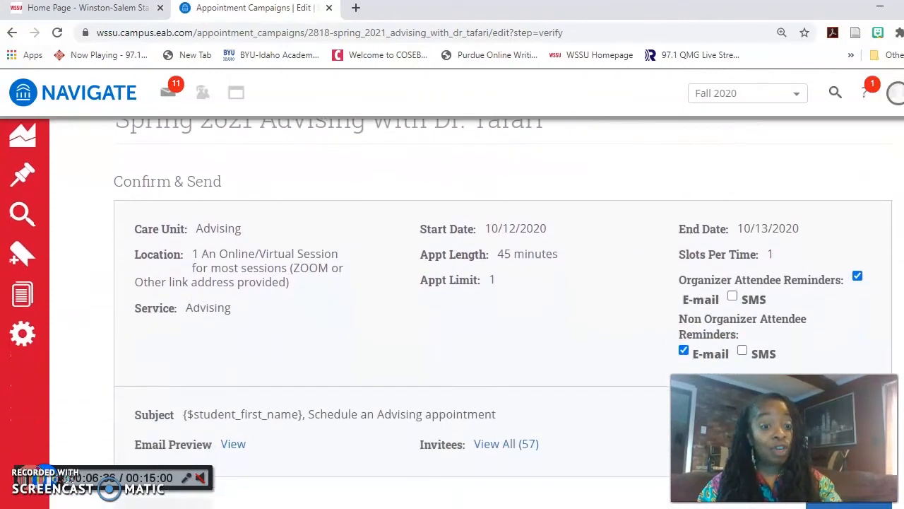
pyautogui.scroll(-1, 452, 311)
pyautogui.scroll(1, 452, 311)
pyautogui.scroll(-1, 452, 311)
pyautogui.scroll(-1, 452, 311)
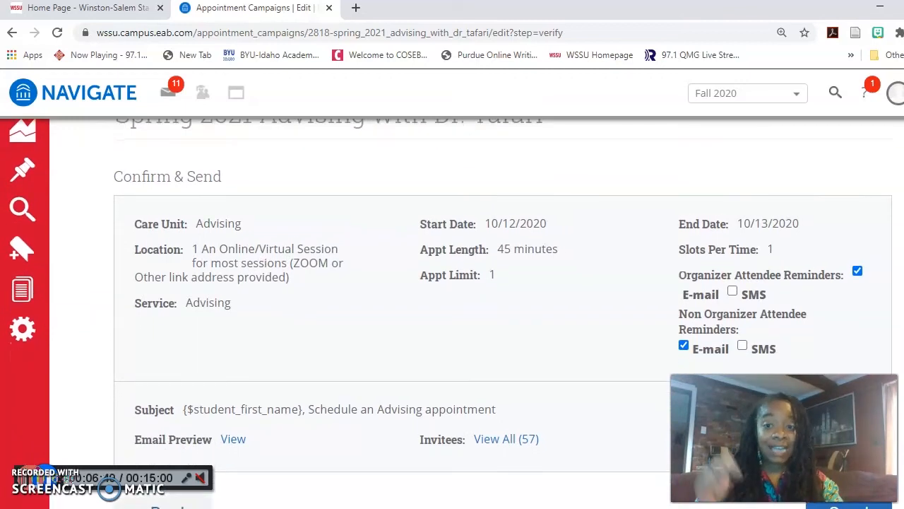
pyautogui.scroll(-3, 452, 311)
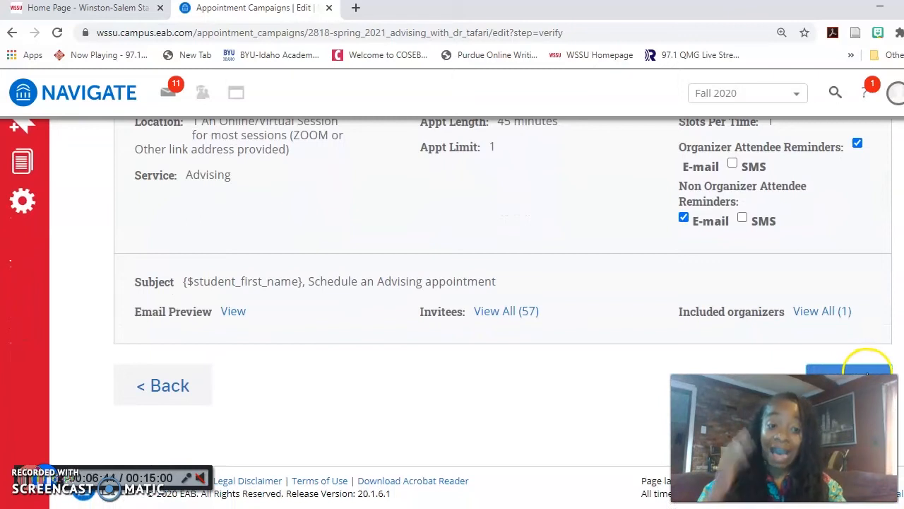
pyautogui.click(867, 373)
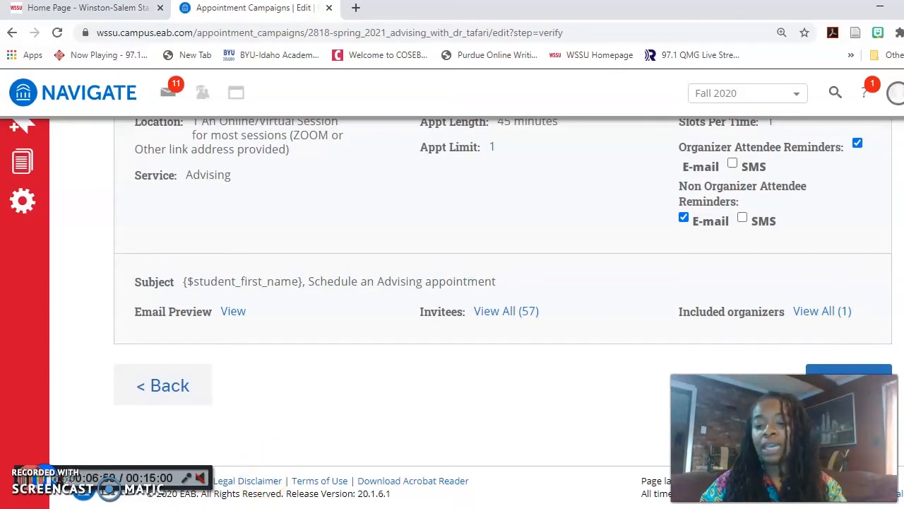
pyautogui.moveTo(220, 508)
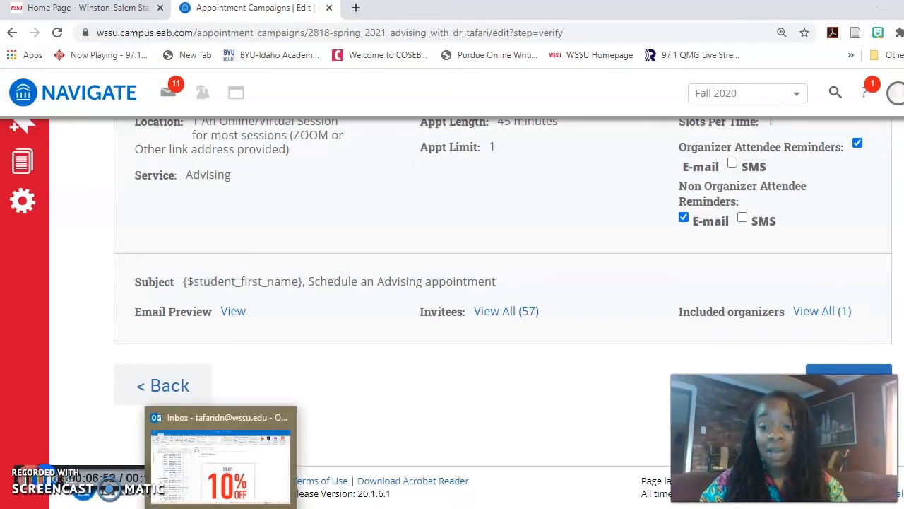
# Read through the Outlook Appointment Scheduled email for the Oct 22 2020 advising appointment
pyautogui.click(47, 475)
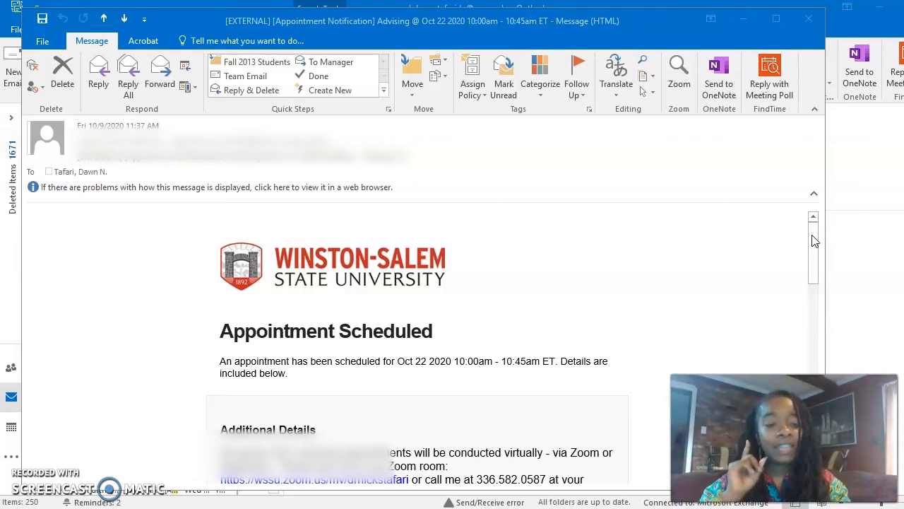
pyautogui.moveTo(812, 234)
pyautogui.mouseDown()
pyautogui.moveTo(818, 260)
pyautogui.moveTo(823, 240)
pyautogui.mouseUp()
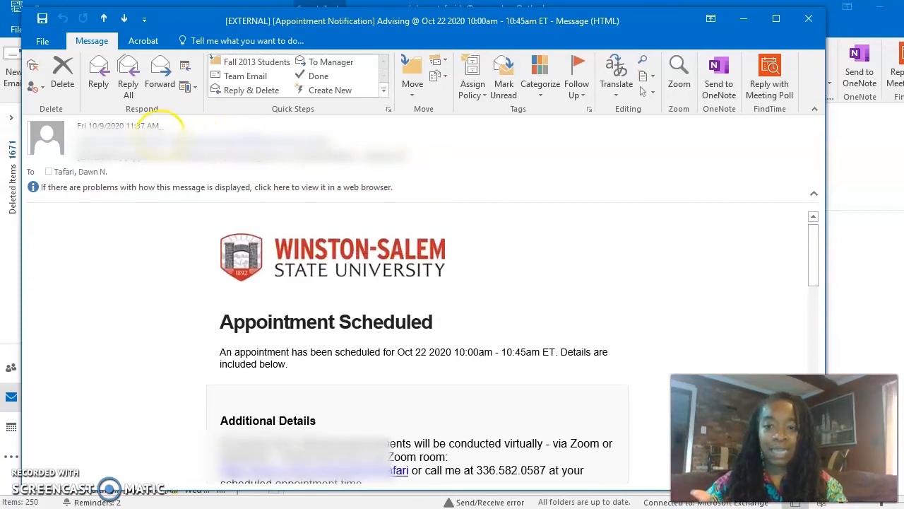
pyautogui.moveTo(816, 258); pyautogui.dragTo(815, 298)
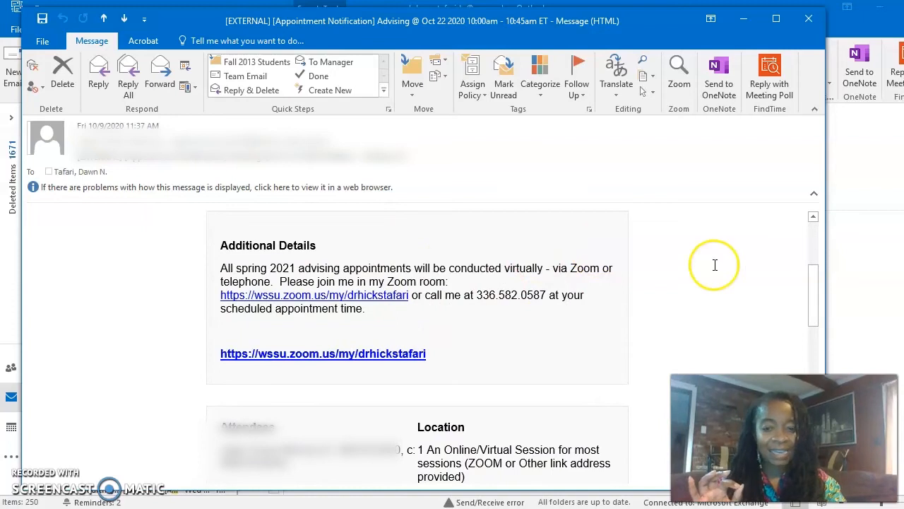
pyautogui.moveTo(810, 298); pyautogui.dragTo(812, 368)
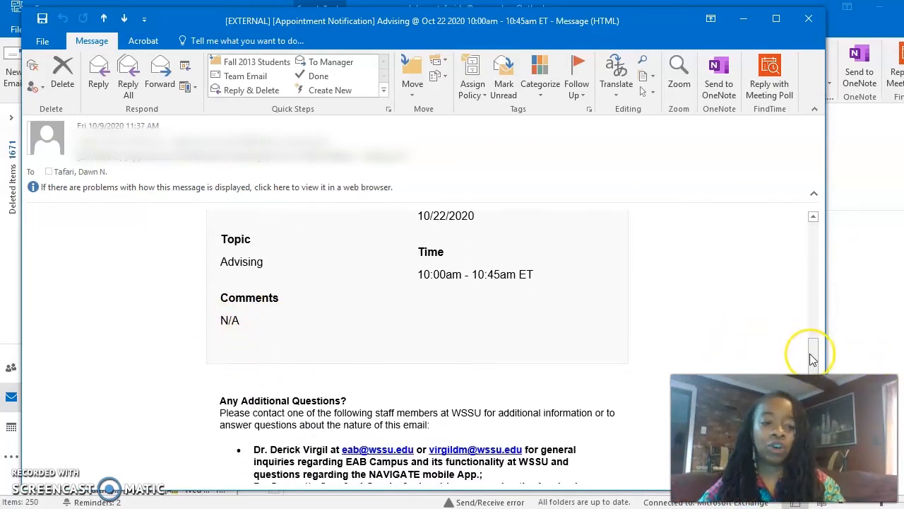
pyautogui.moveTo(810, 356); pyautogui.dragTo(812, 377)
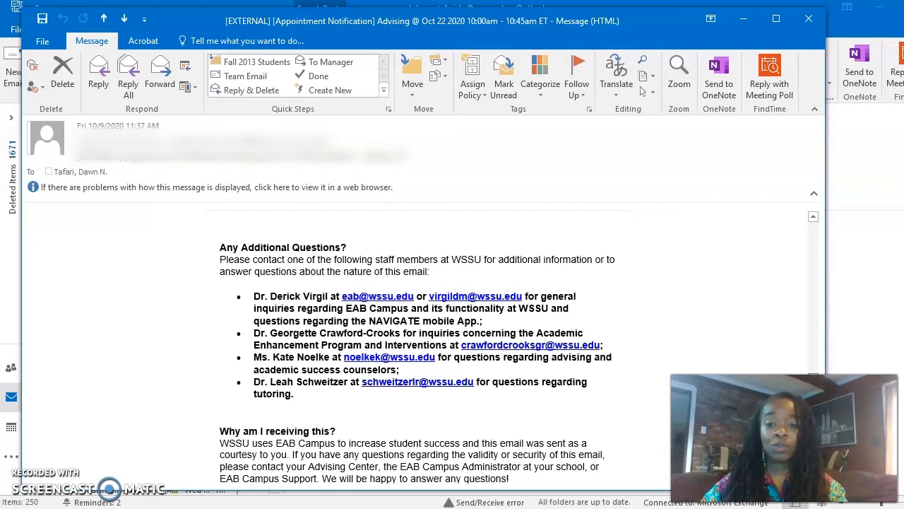
pyautogui.moveTo(814, 388); pyautogui.dragTo(836, 220)
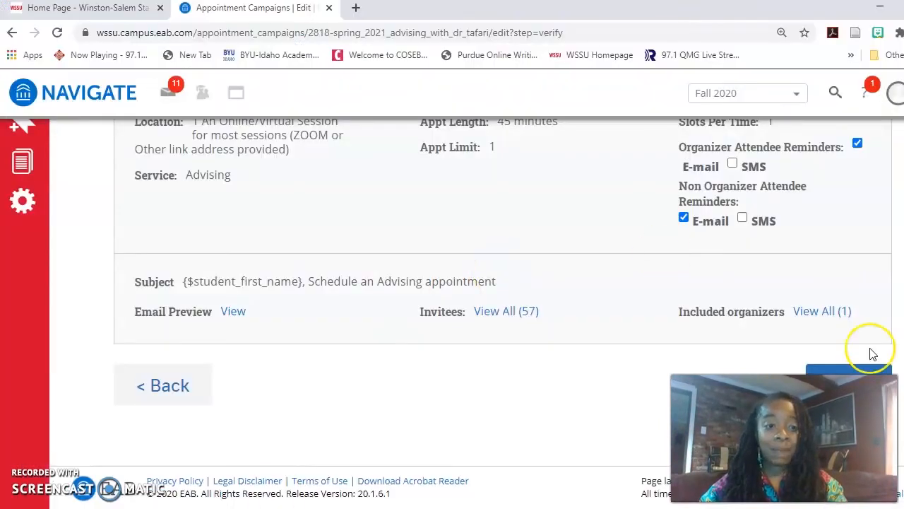
# Check the Oct 22 12pm busy block and 2:30pm advising appointment details on the October calendar
pyautogui.click(180, 385)
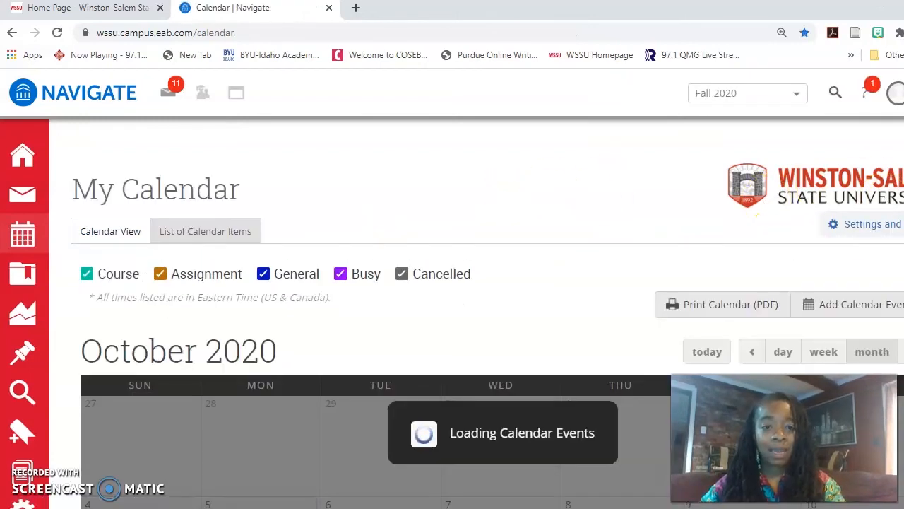
pyautogui.scroll(-3, 452, 313)
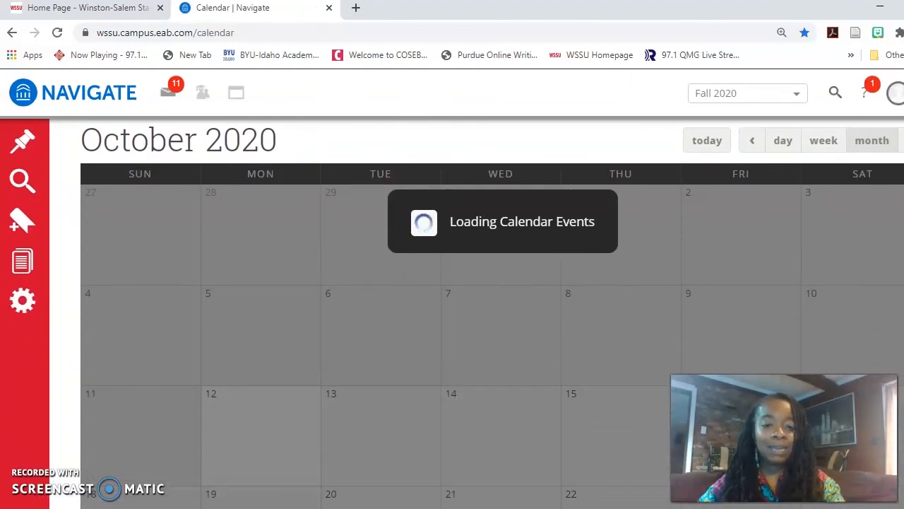
pyautogui.scroll(-5, 706, 371)
pyautogui.moveTo(606, 294)
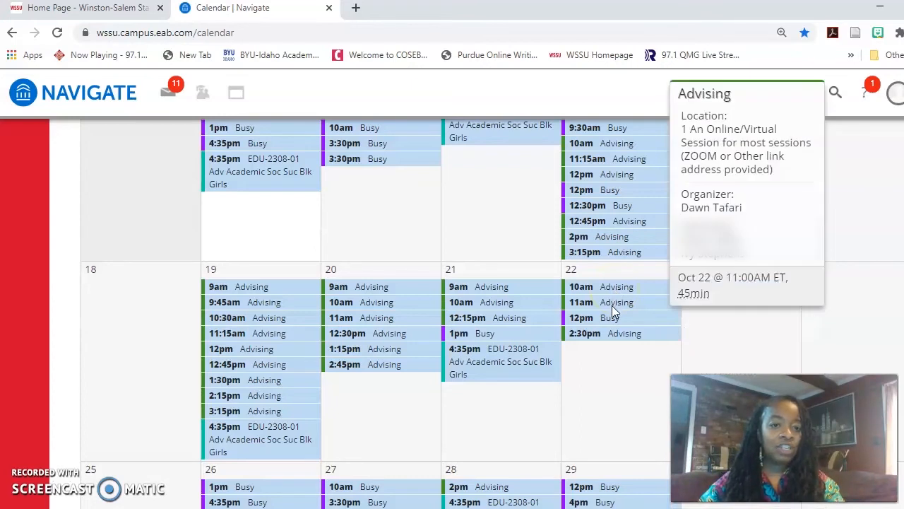
pyautogui.click(612, 319)
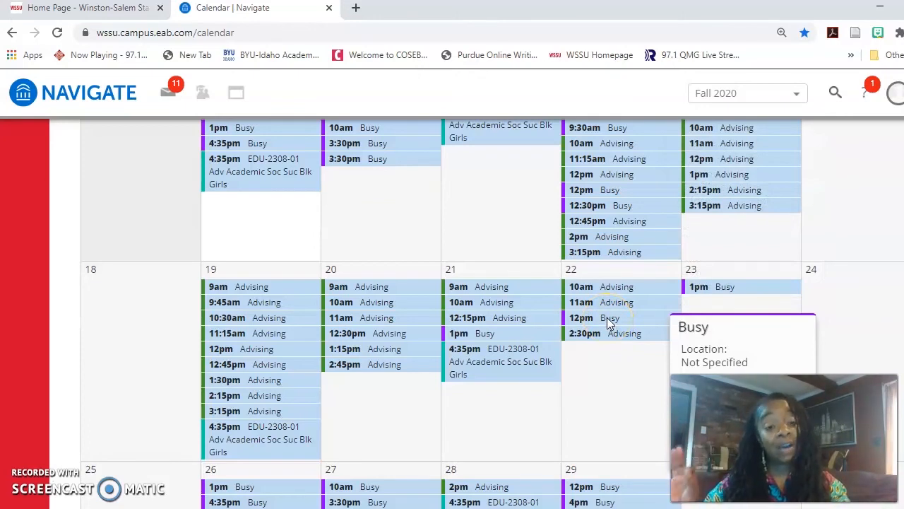
pyautogui.click(606, 335)
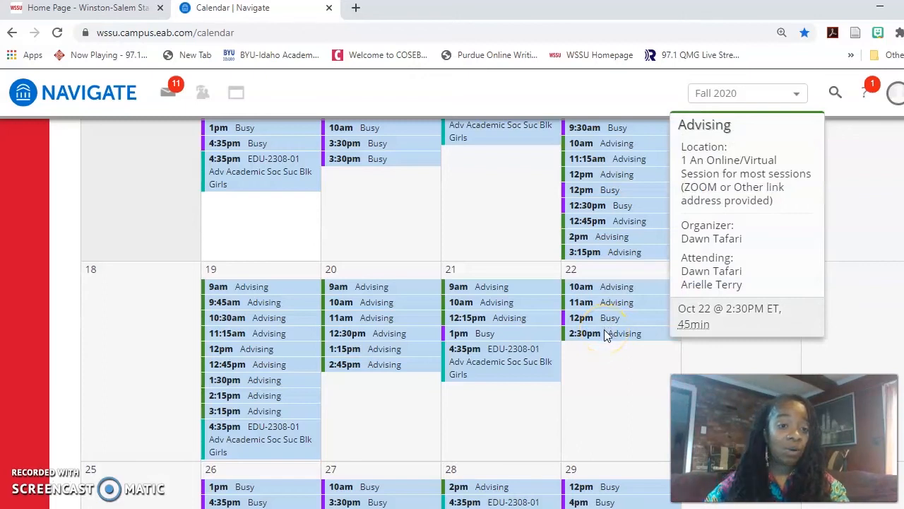
pyautogui.click(812, 317)
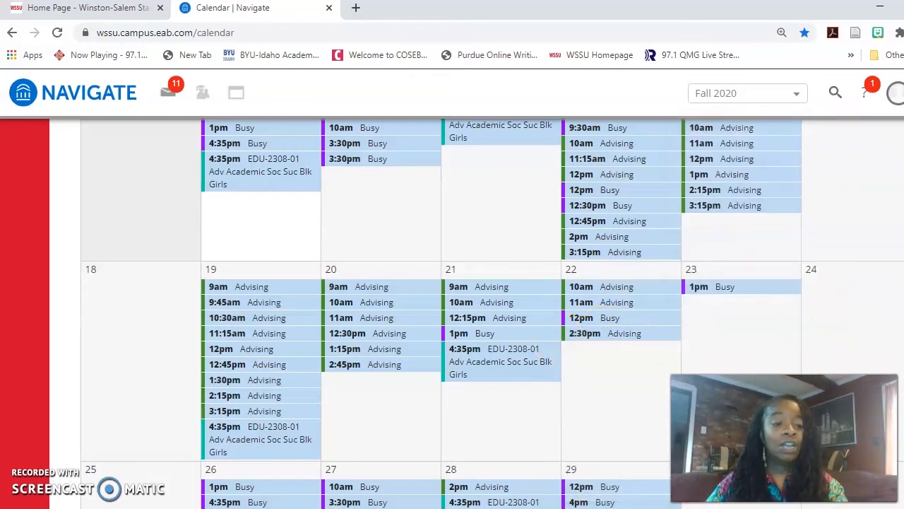
pyautogui.scroll(10, 812, 318)
pyautogui.scroll(2, 452, 311)
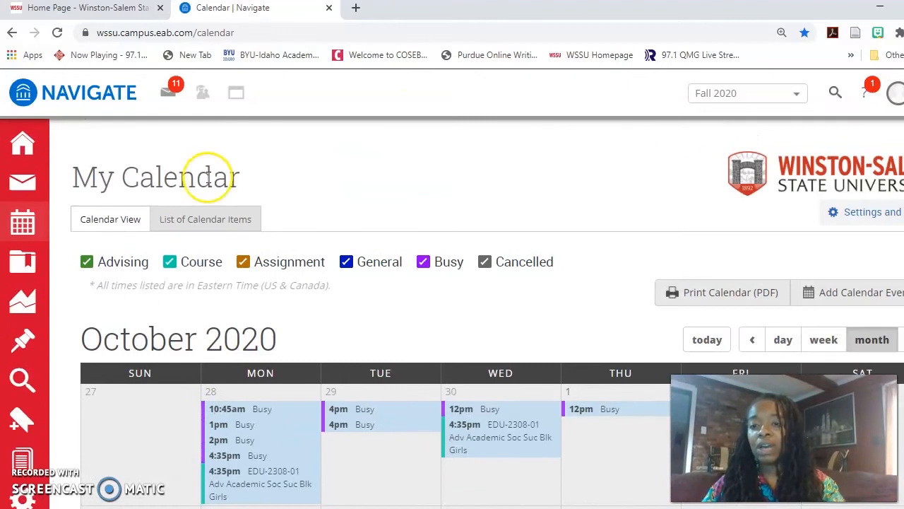
# Go to the staff home page and browse the Upcoming Appointments list
pyautogui.click(29, 142)
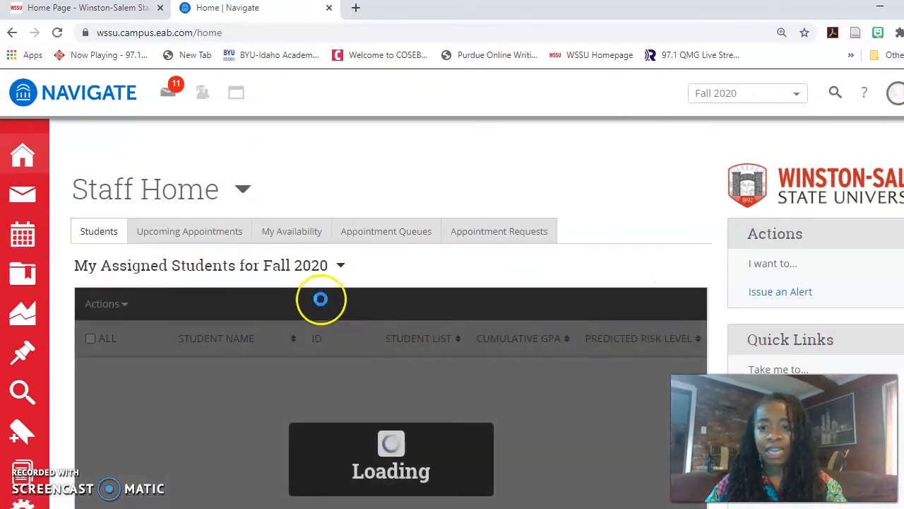
pyautogui.click(212, 232)
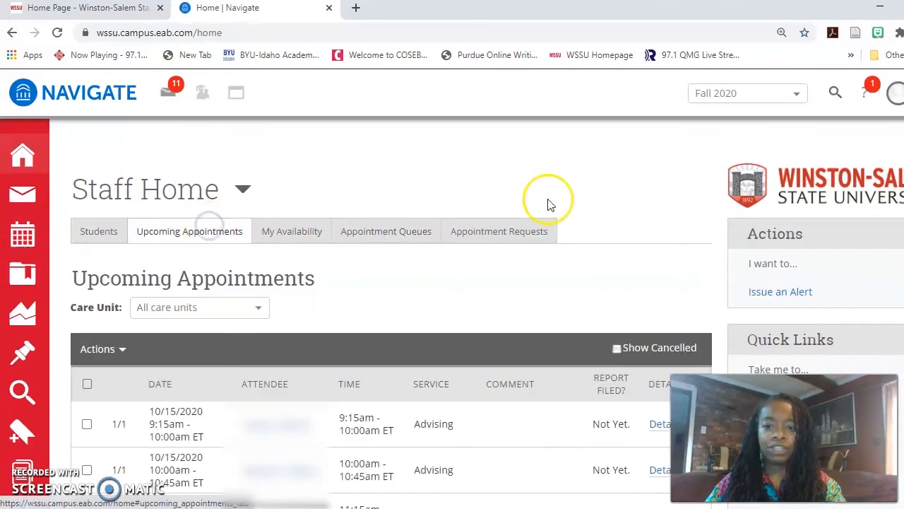
pyautogui.scroll(-6, 391, 315)
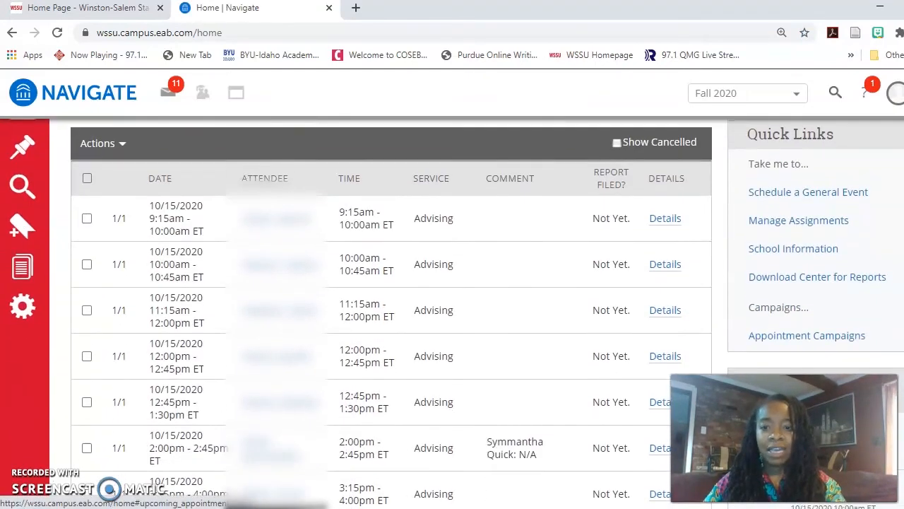
pyautogui.scroll(-1, 391, 315)
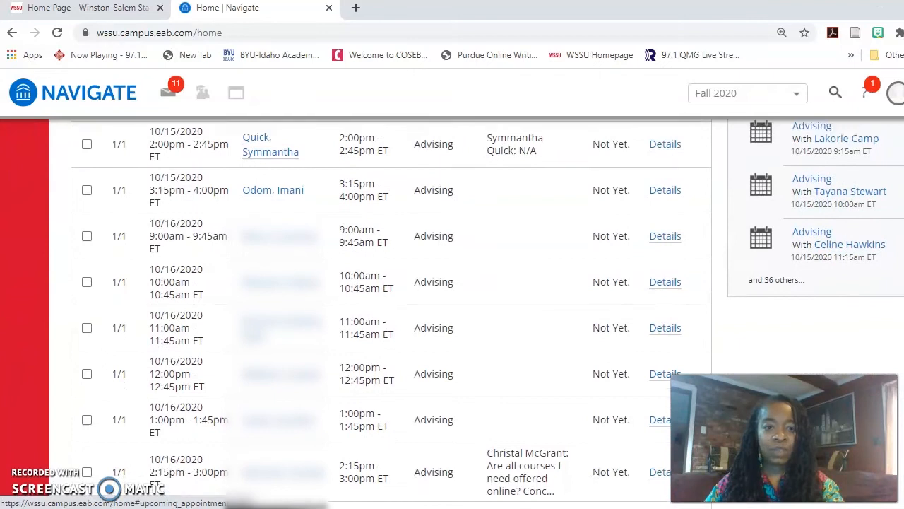
pyautogui.scroll(5, 391, 314)
pyautogui.scroll(-2, 810, 313)
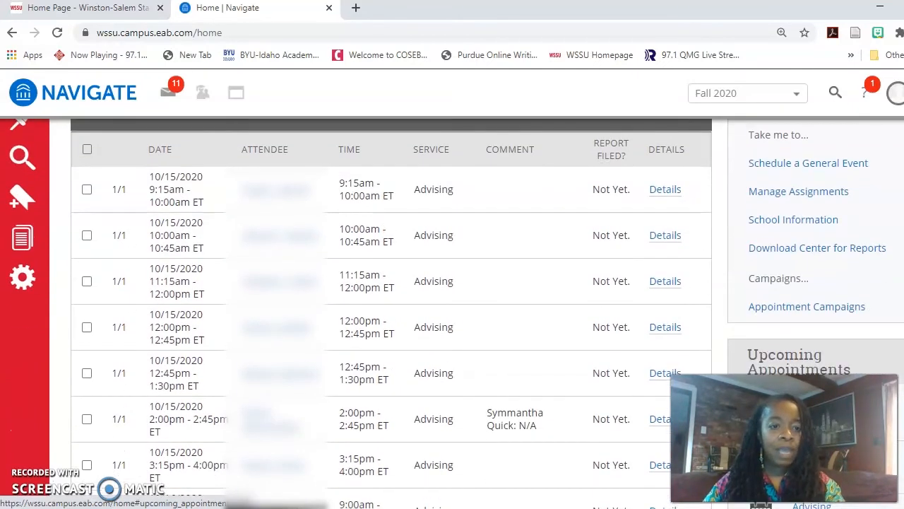
# Browse the Fall 2020 appointment campaigns list, noting the unsent Spring 2021 campaign
pyautogui.click(811, 313)
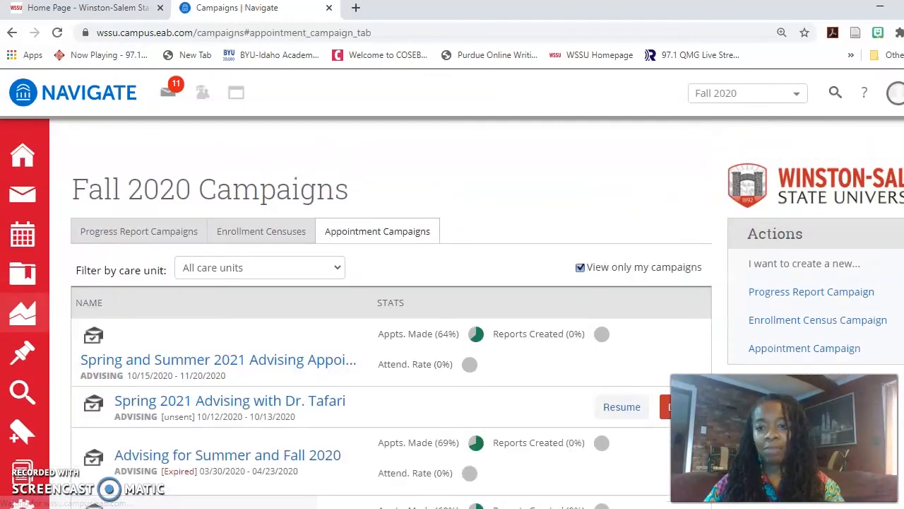
pyautogui.scroll(-3, 817, 246)
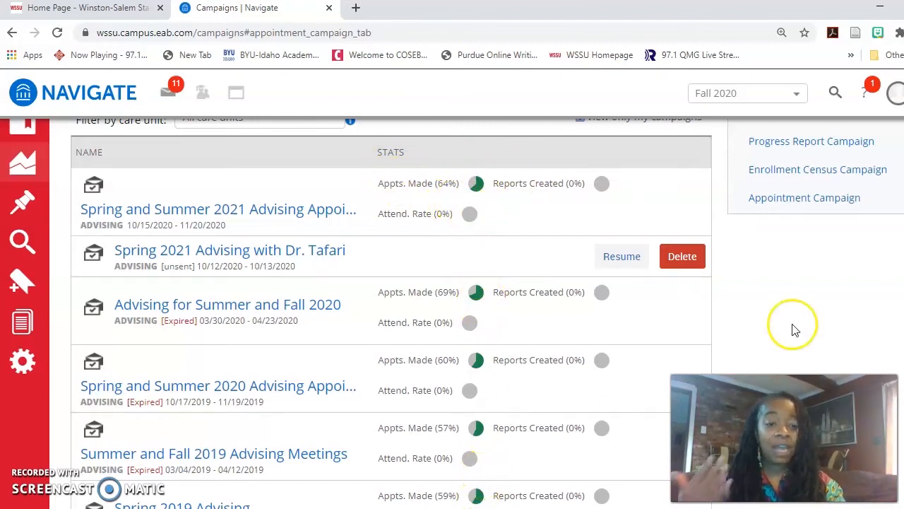
pyautogui.scroll(1, 391, 311)
pyautogui.scroll(3, 391, 311)
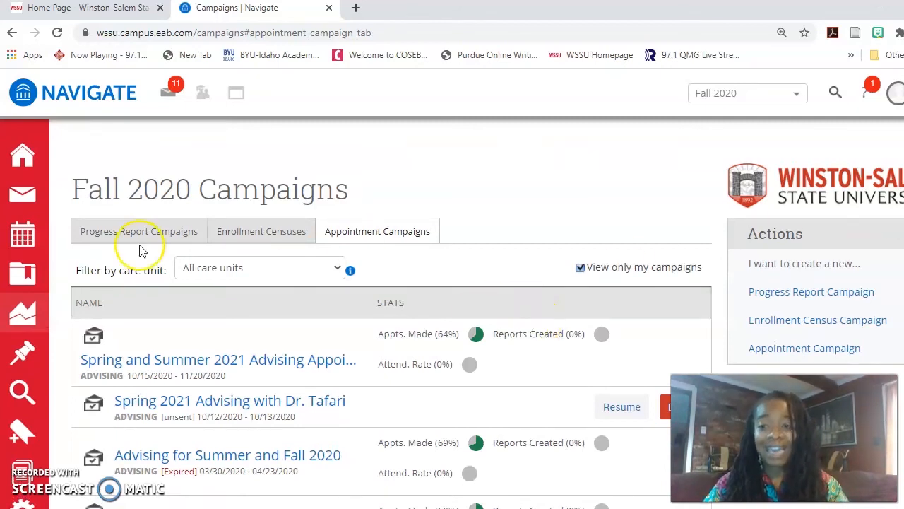
pyautogui.click(23, 233)
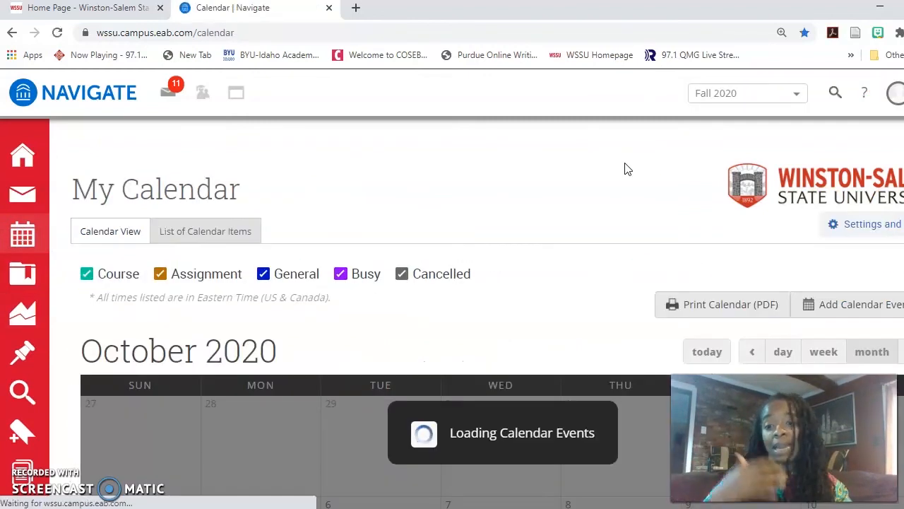
# Open a blank Schedule Appointment form from the calendar and look over its fields
pyautogui.scroll(-1, 855, 177)
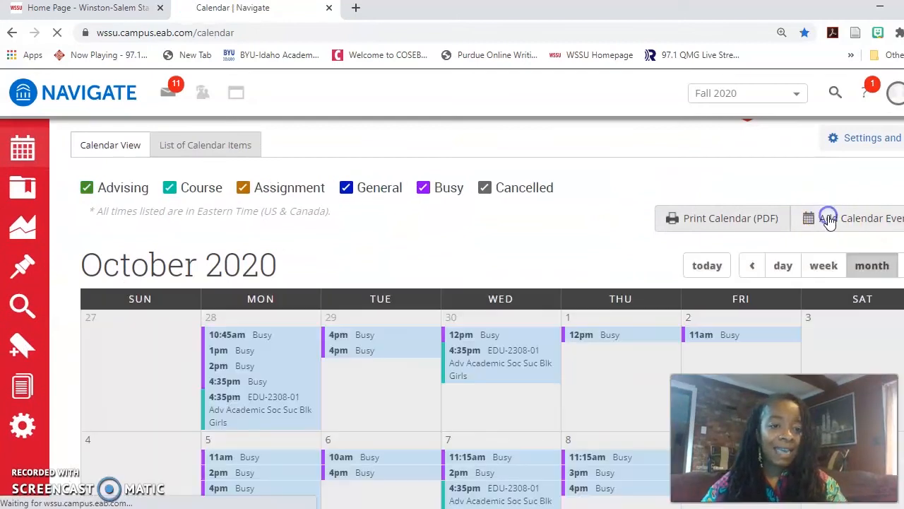
pyautogui.click(828, 221)
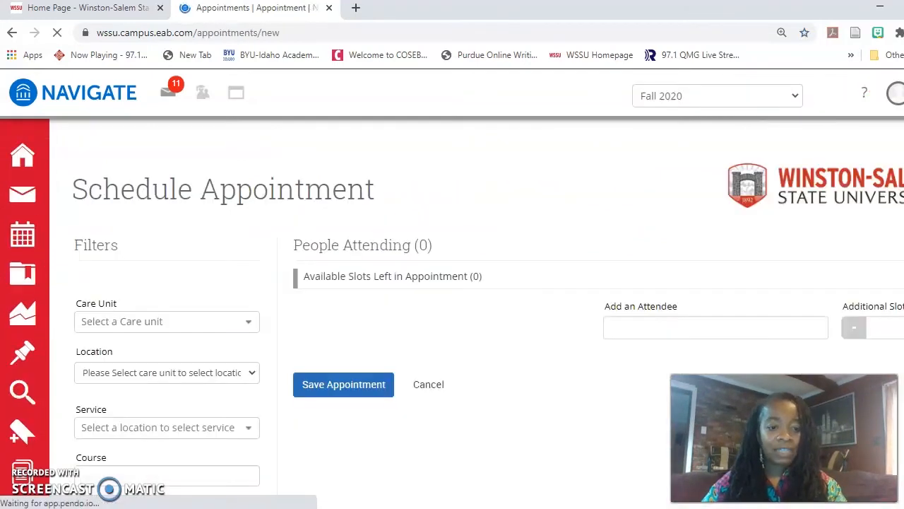
pyautogui.scroll(-2, 452, 311)
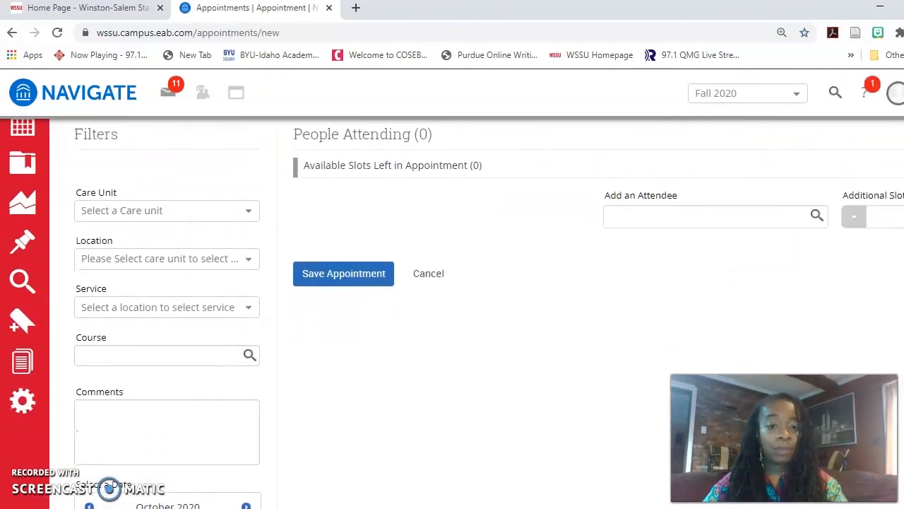
pyautogui.scroll(-1, 452, 311)
pyautogui.scroll(1, 452, 310)
pyautogui.scroll(-3, 452, 311)
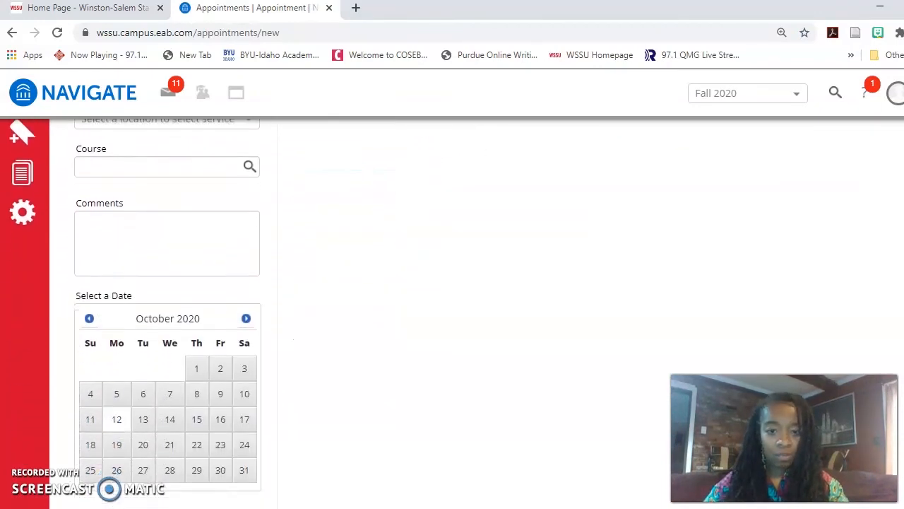
pyautogui.scroll(4, 452, 310)
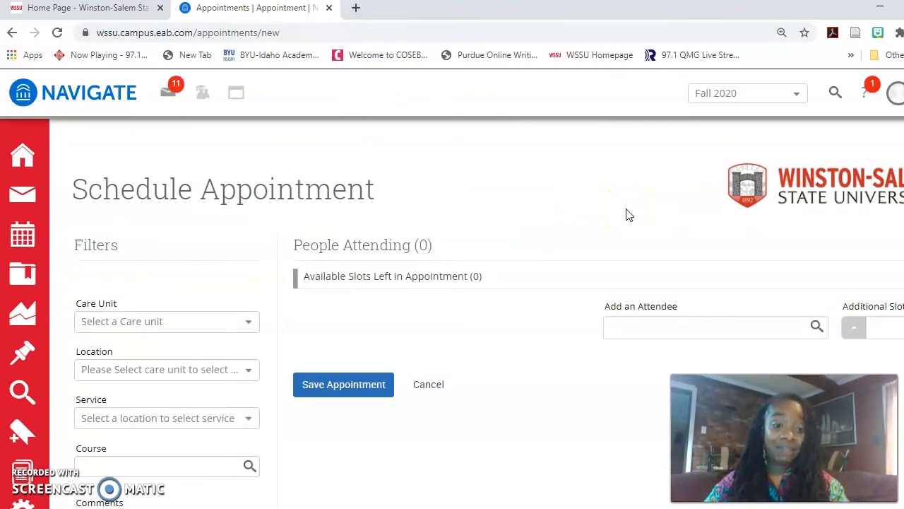
pyautogui.click(22, 156)
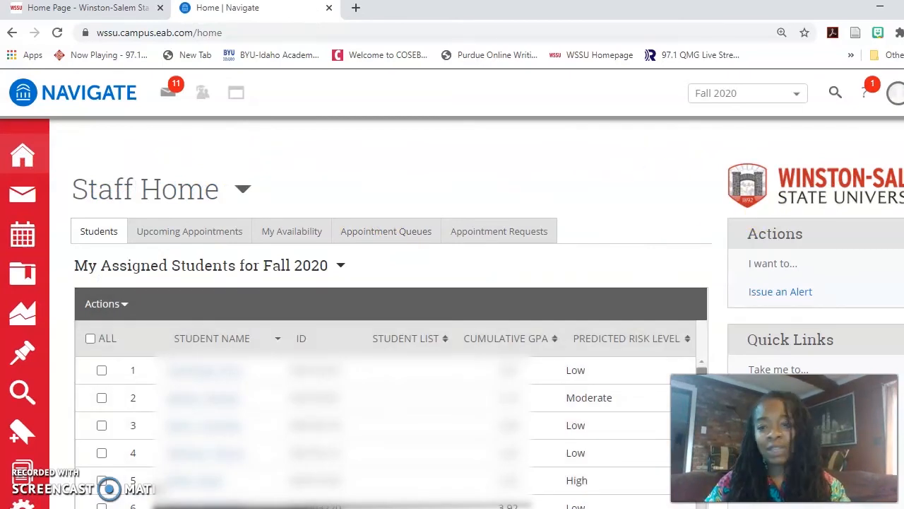
# Switch Staff Home to the My Availability tab listing available advising times
pyautogui.click(296, 236)
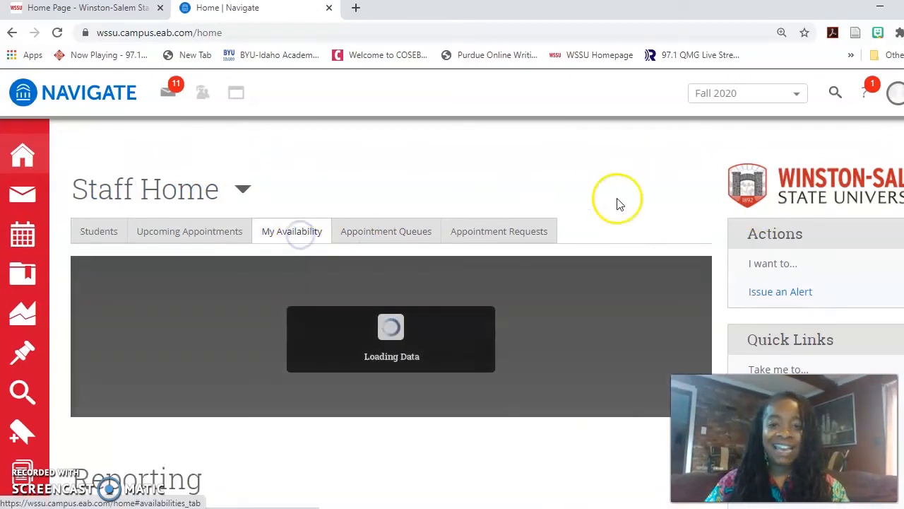